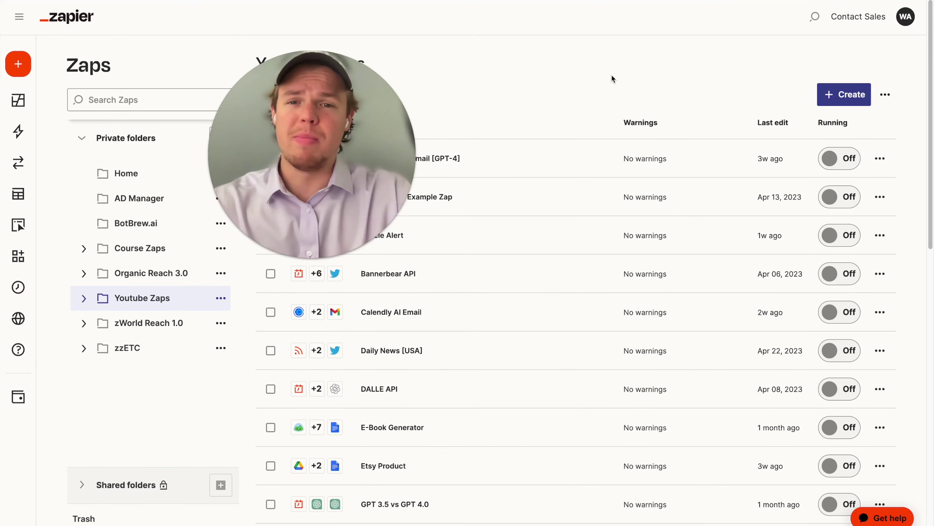
Create a new Zap and name it "Schedule By Zapier"
{"action": "left_click", "coordinate": [843, 94]}
{"action": "left_click", "coordinate": [802, 135]}
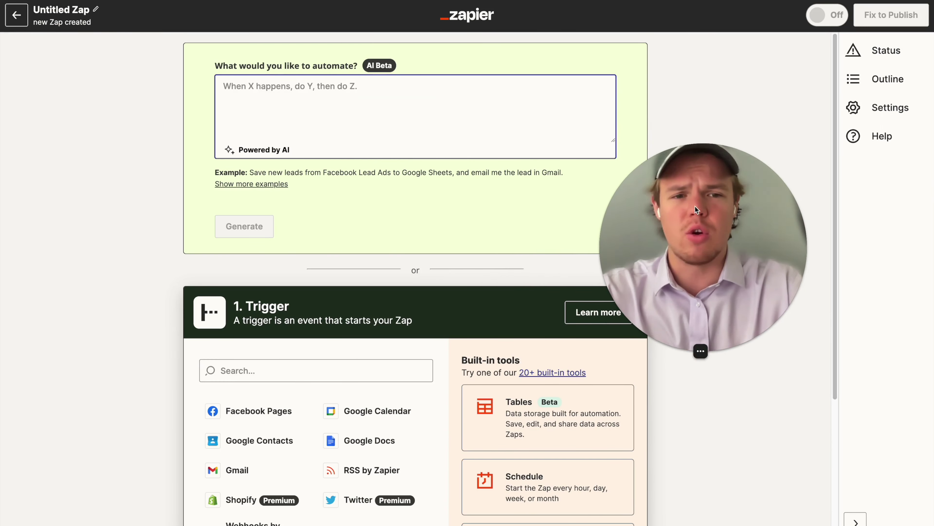
{"action": "left_click", "coordinate": [84, 8]}
{"action": "type", "text": "Sche"}
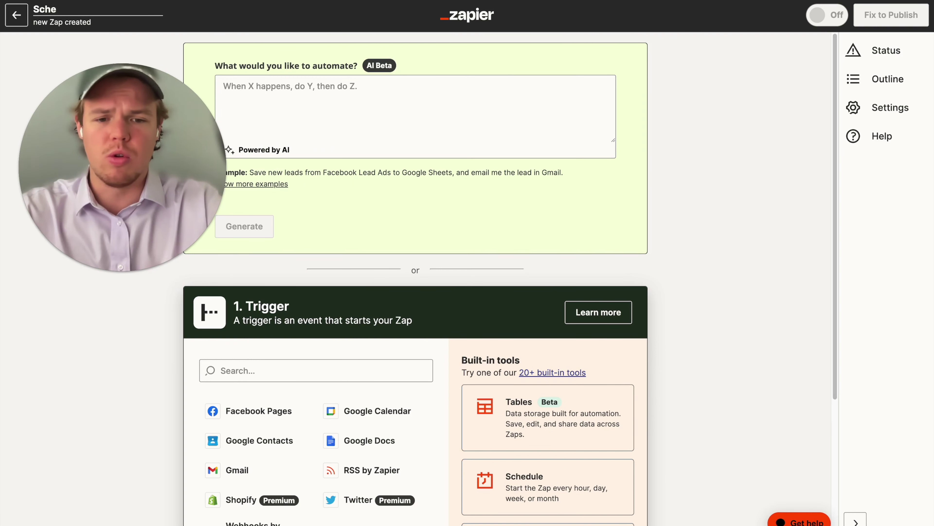
{"action": "type", "text": "duke"}
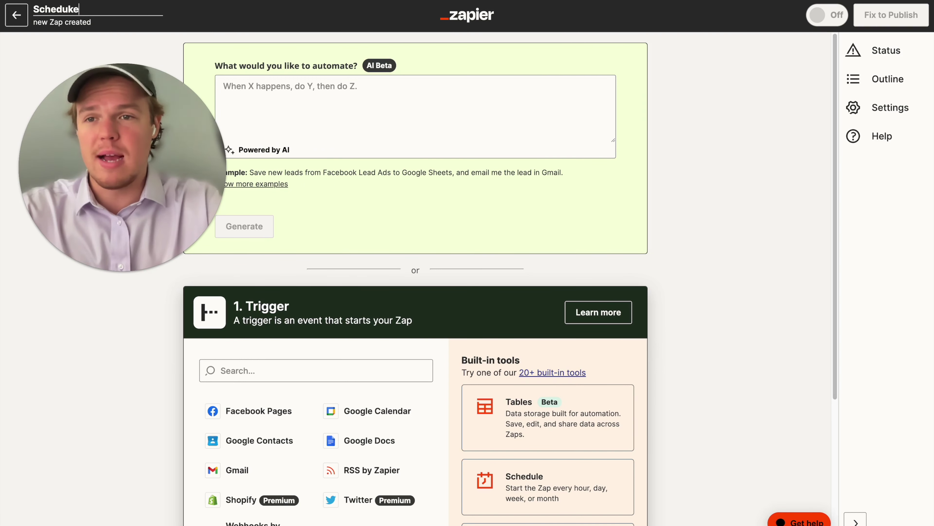
{"action": "key", "text": "BackSpace"}
{"action": "key", "text": "BackSpace"}
{"action": "type", "text": "le"}
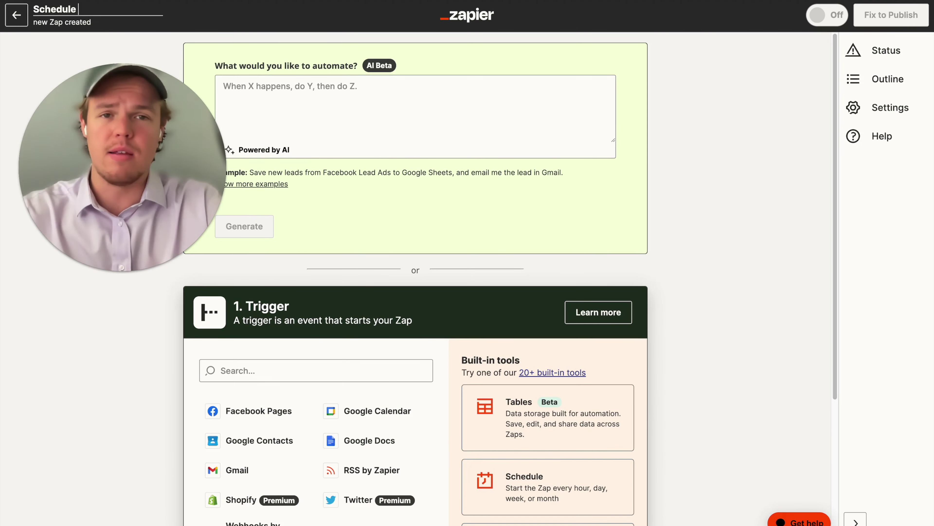
{"action": "type", "text": "By Zapoier"}
{"action": "key", "text": "BackSpace"}
{"action": "key", "text": "BackSpace"}
{"action": "key", "text": "BackSpace"}
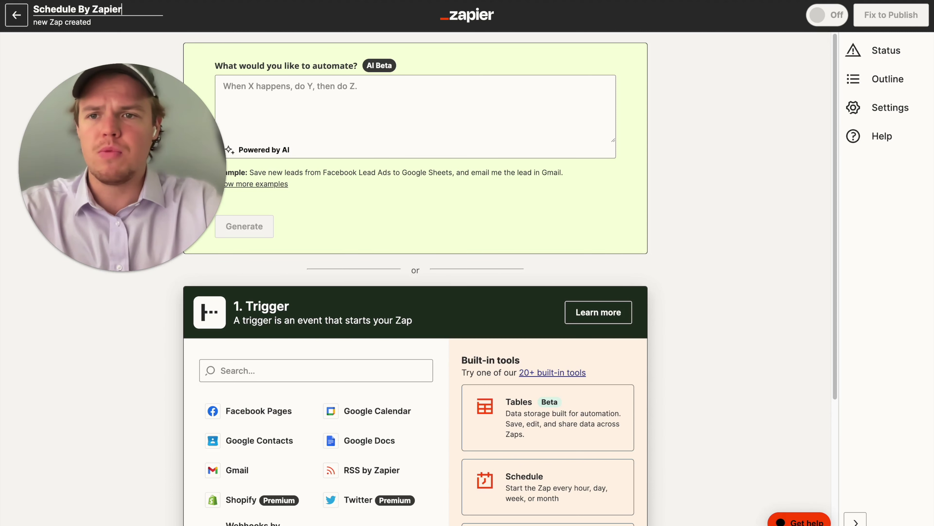
Use the built-in Schedule tool as the trigger with the Every Day event and continue to the trigger settings
{"action": "left_click_drag", "start_coordinate": [191, 170], "coordinate": [747, 255]}
{"action": "scroll", "coordinate": [509, 230], "scroll_direction": "down", "scroll_amount": 3}
{"action": "scroll", "coordinate": [519, 273], "scroll_direction": "down", "scroll_amount": 1}
{"action": "left_click", "coordinate": [529, 339]}
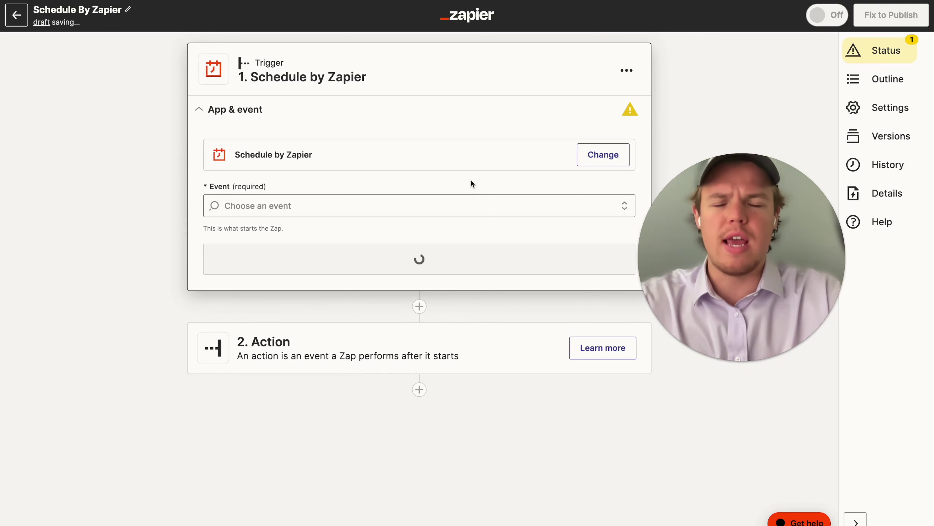
{"action": "left_click_drag", "start_coordinate": [713, 240], "coordinate": [309, 313]}
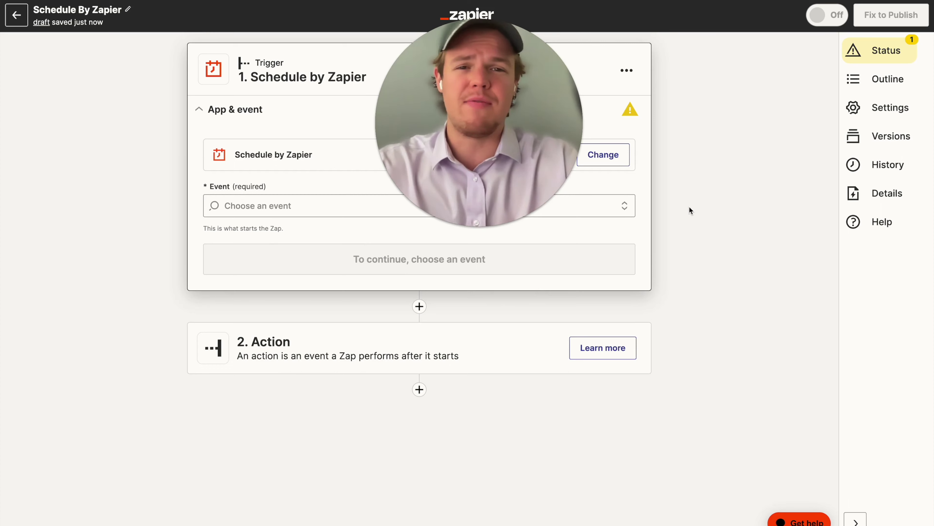
{"action": "left_click", "coordinate": [268, 208]}
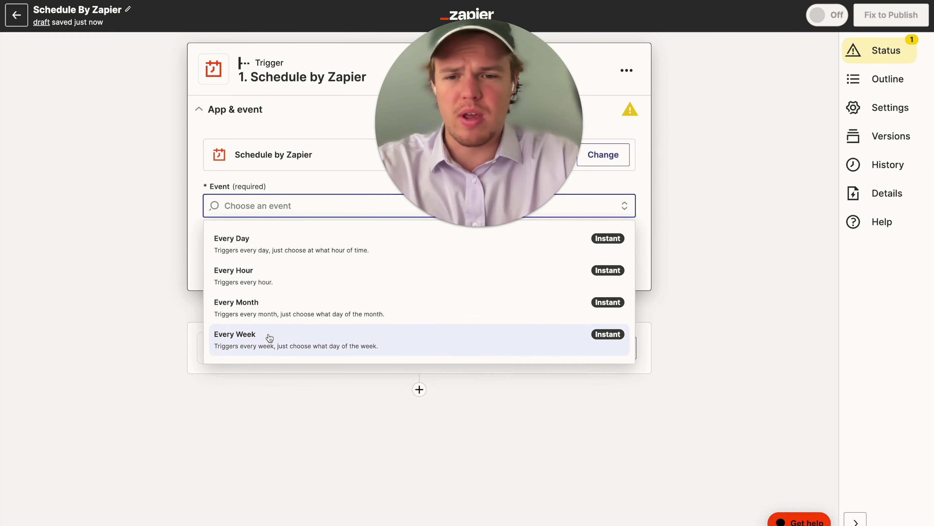
{"action": "left_click", "coordinate": [291, 254]}
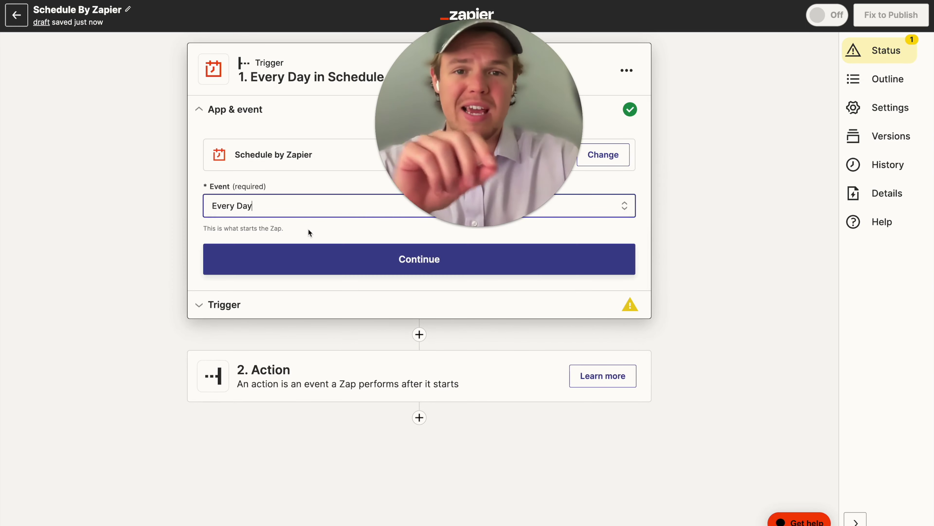
{"action": "left_click", "coordinate": [309, 260]}
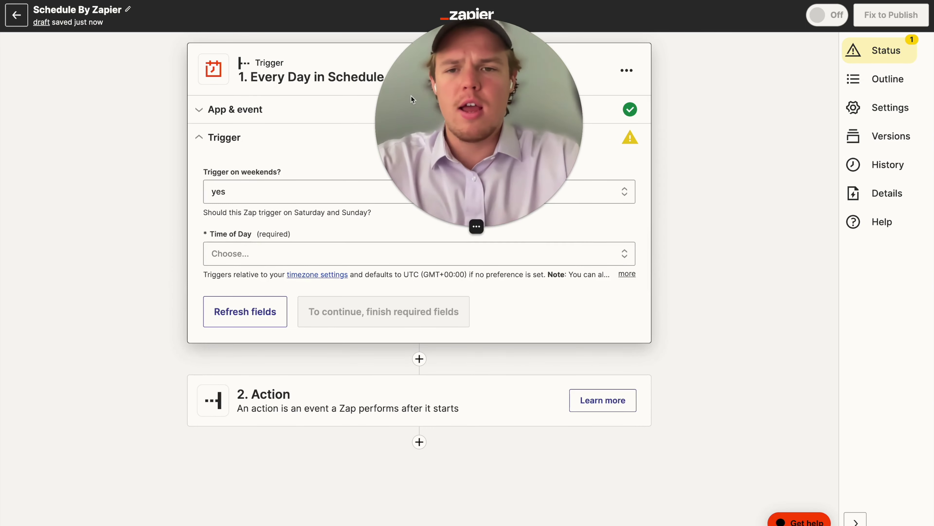
Set the daily trigger's time of day to Noon and continue to its test
{"action": "left_click_drag", "start_coordinate": [401, 163], "coordinate": [231, 349]}
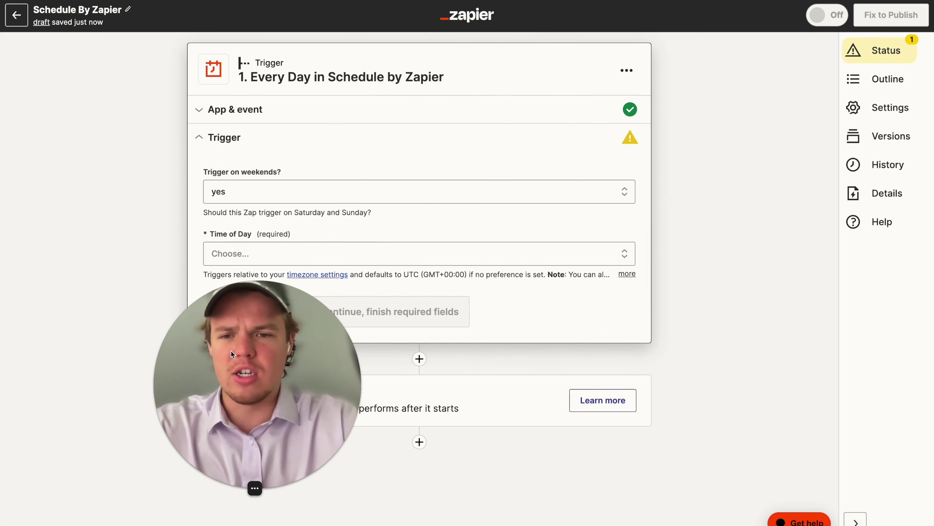
{"action": "left_click", "coordinate": [290, 257]}
{"action": "left_click", "coordinate": [282, 396]}
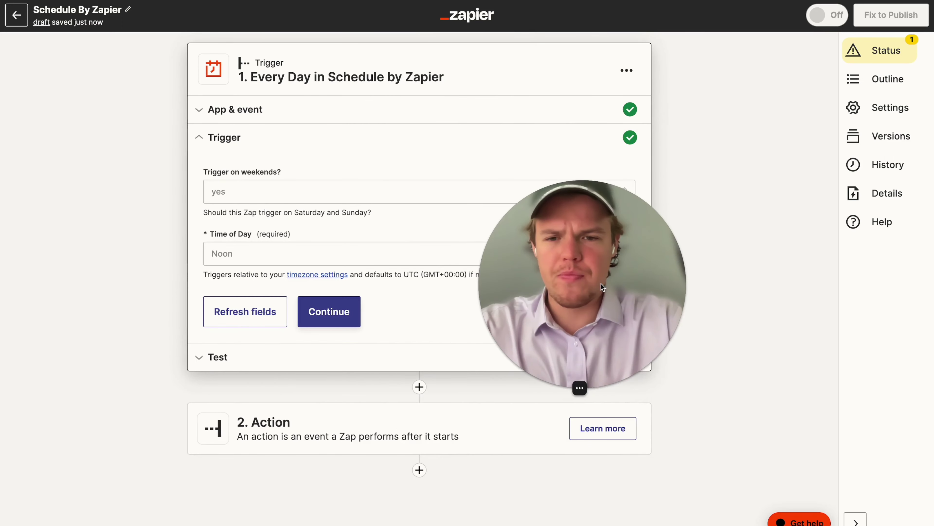
{"action": "left_click", "coordinate": [342, 311]}
{"action": "left_click_drag", "start_coordinate": [577, 264], "coordinate": [544, 228]}
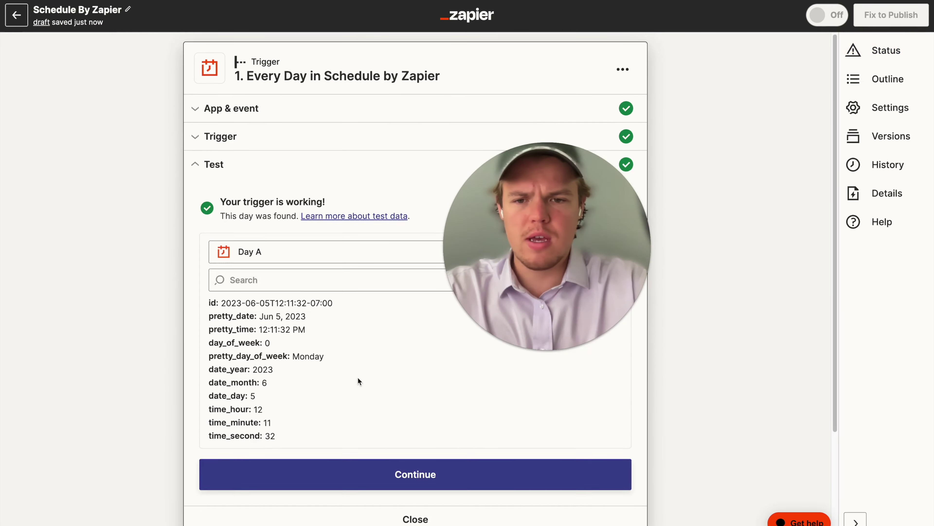
Accept the trigger's test data and add a Paths step as the Zap's action
{"action": "scroll", "coordinate": [359, 381], "scroll_direction": "down", "scroll_amount": 4}
{"action": "left_click_drag", "start_coordinate": [541, 259], "coordinate": [312, 363]}
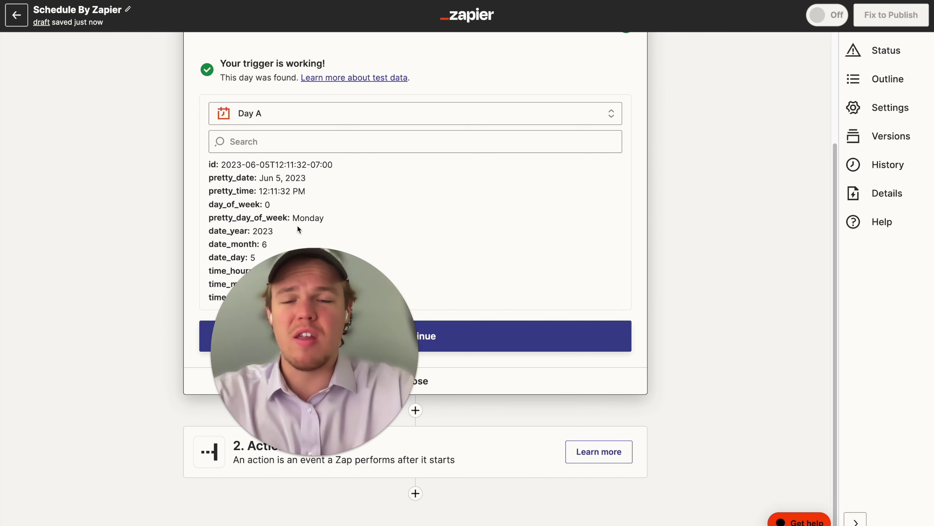
{"action": "left_click_drag", "start_coordinate": [323, 290], "coordinate": [451, 99]}
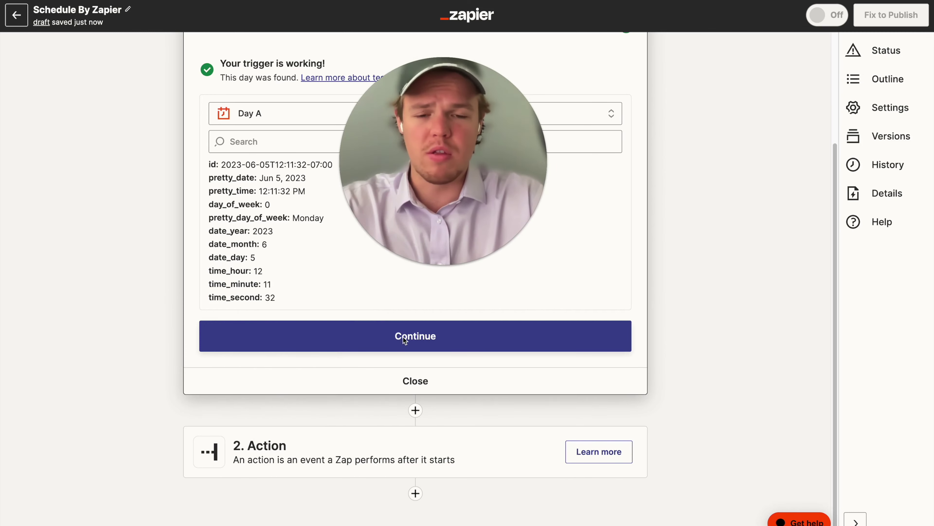
{"action": "left_click", "coordinate": [409, 340]}
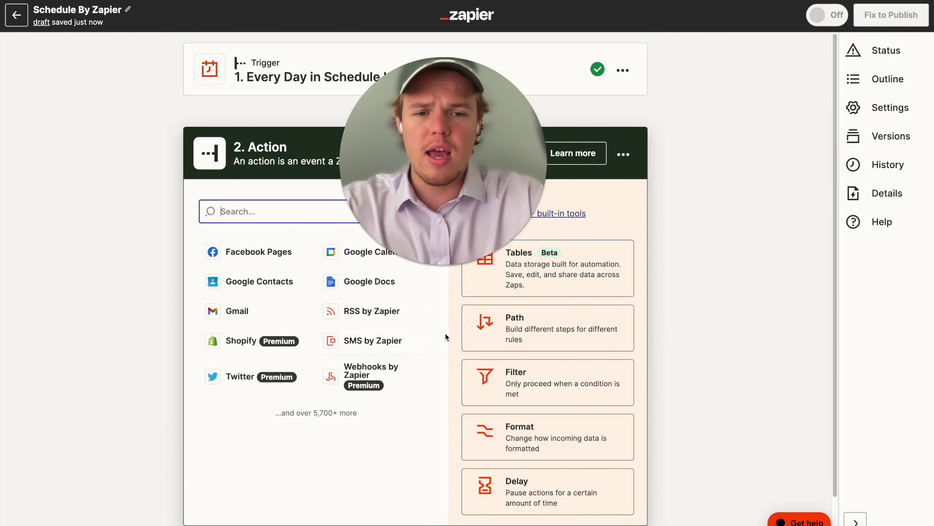
{"action": "left_click", "coordinate": [518, 338]}
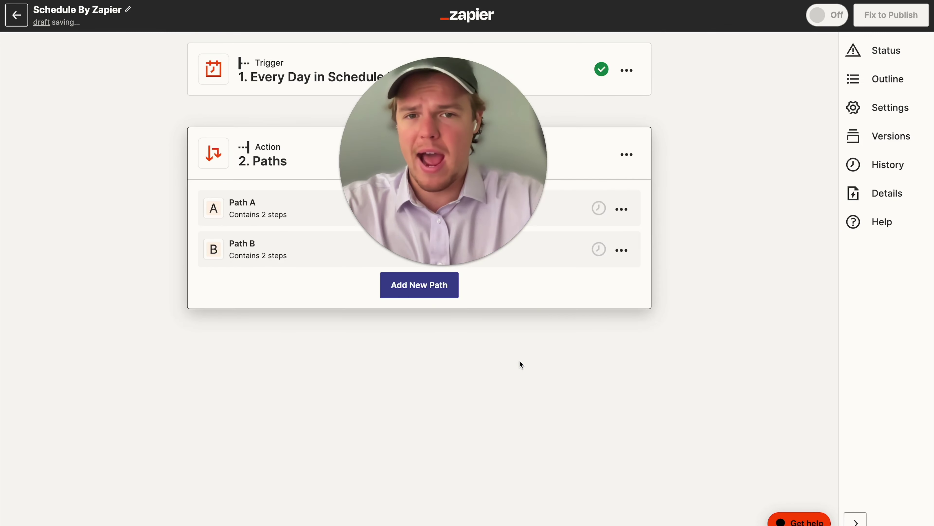
{"action": "left_click_drag", "start_coordinate": [496, 180], "coordinate": [447, 396]}
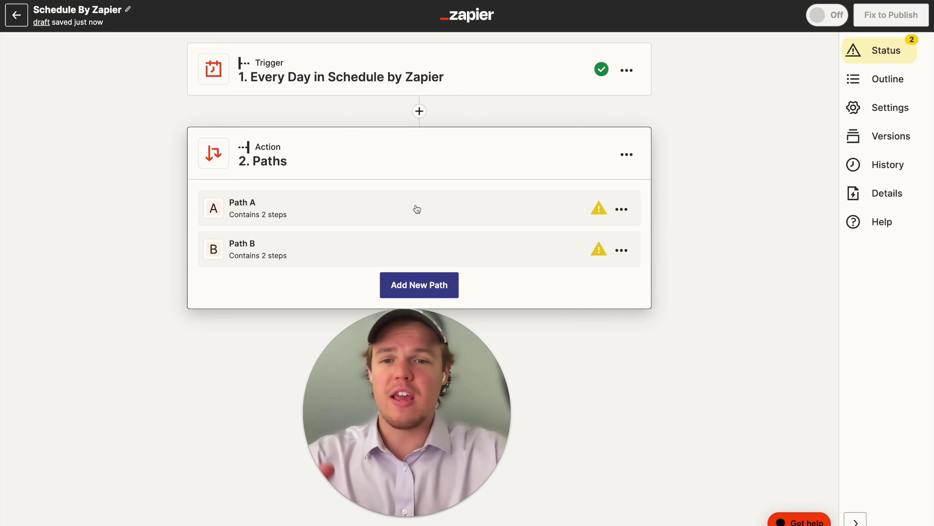
Open Path A to view its rules setup and return to the Zap overview
{"action": "left_click", "coordinate": [261, 208]}
{"action": "left_click_drag", "start_coordinate": [401, 377], "coordinate": [374, 340]}
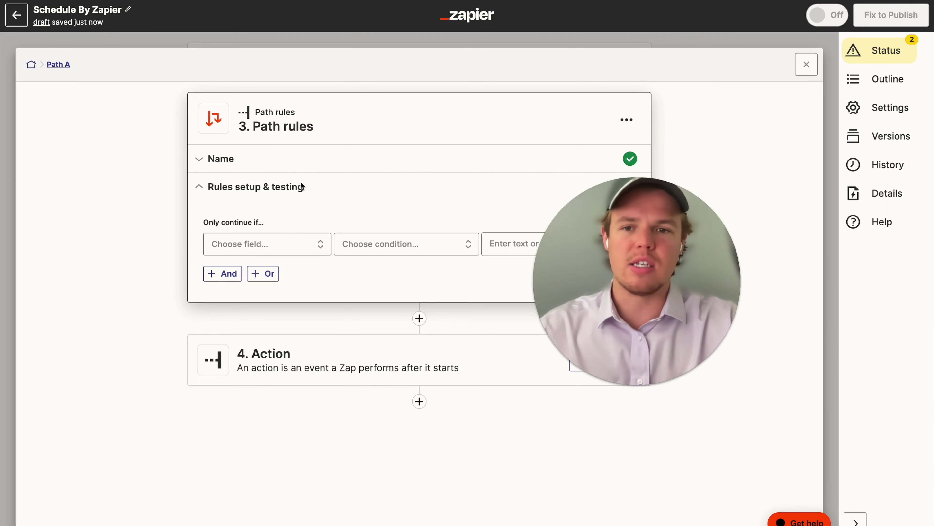
{"action": "left_click", "coordinate": [806, 65]}
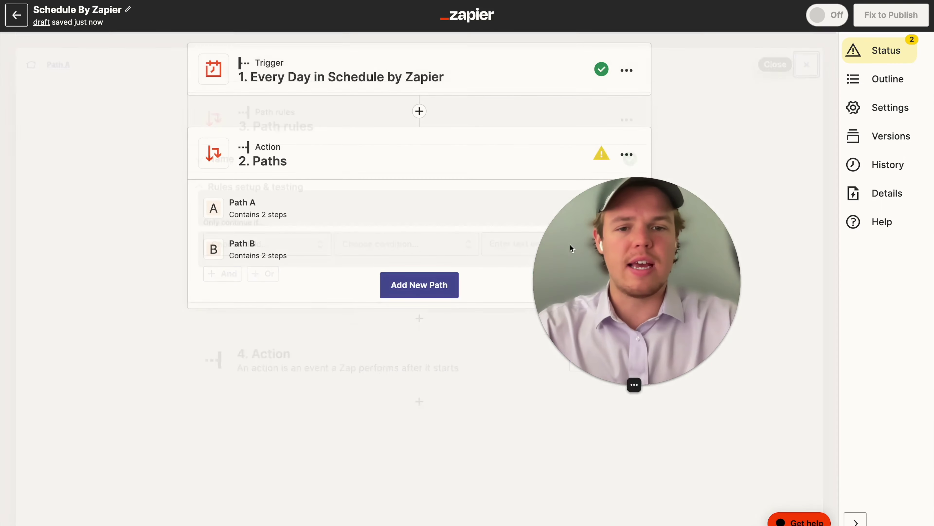
Add three more paths to the Paths step, as Path C, Path D and Path E
{"action": "left_click", "coordinate": [389, 293]}
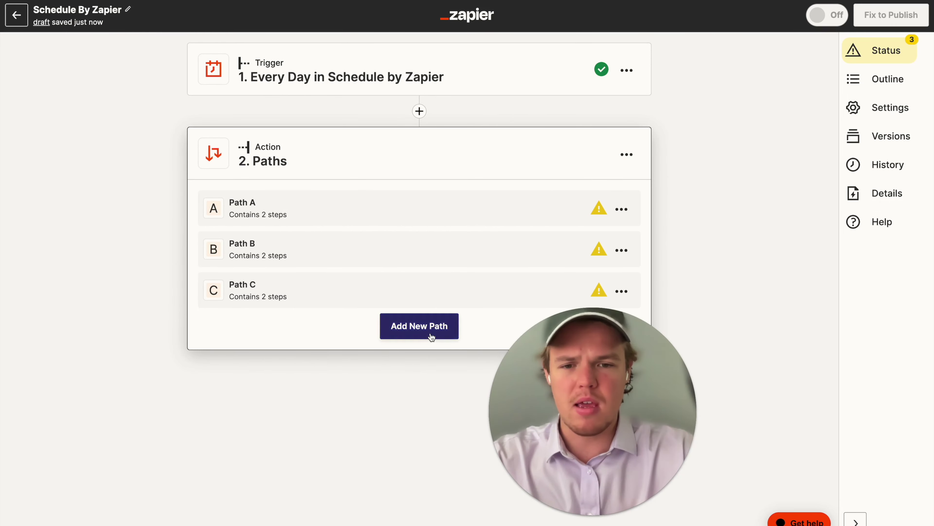
{"action": "left_click", "coordinate": [423, 326]}
{"action": "left_click", "coordinate": [438, 376]}
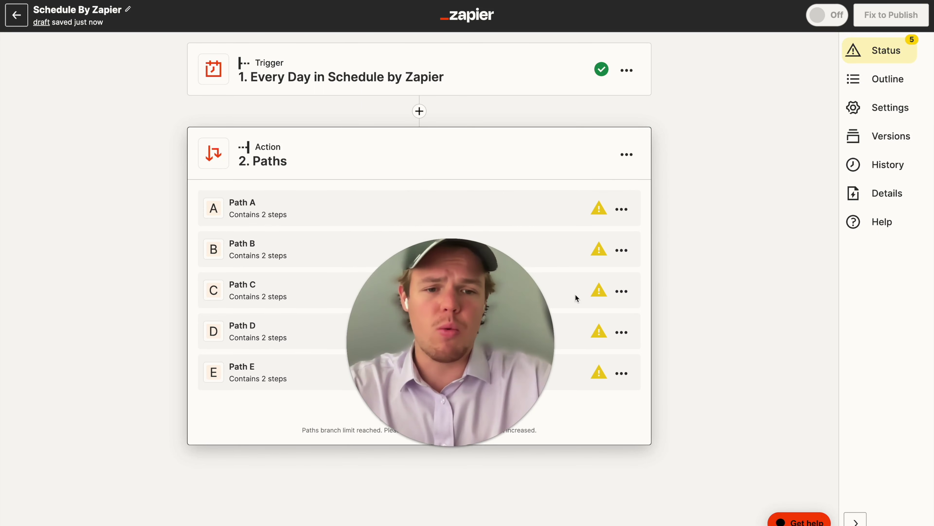
Delete Path E, Path D and Path C from the Paths step
{"action": "left_click", "coordinate": [621, 372]}
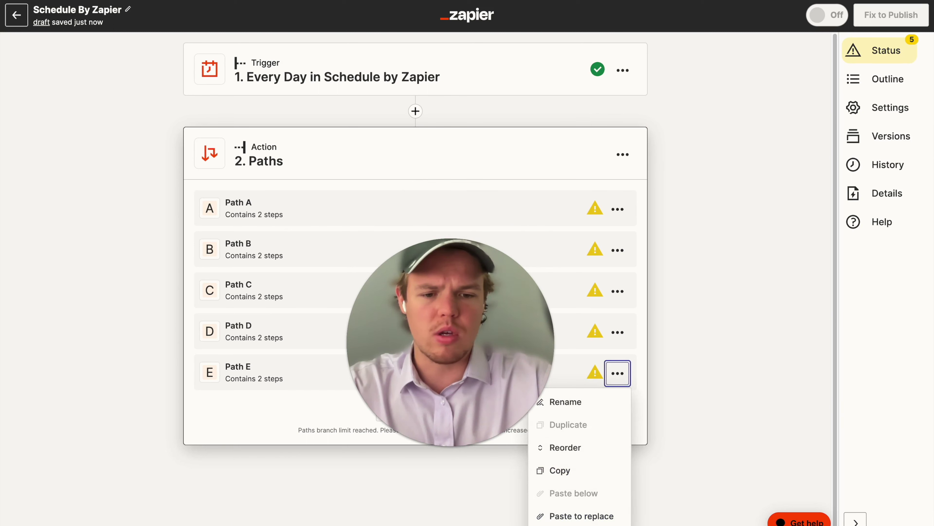
{"action": "left_click", "coordinate": [563, 525]}
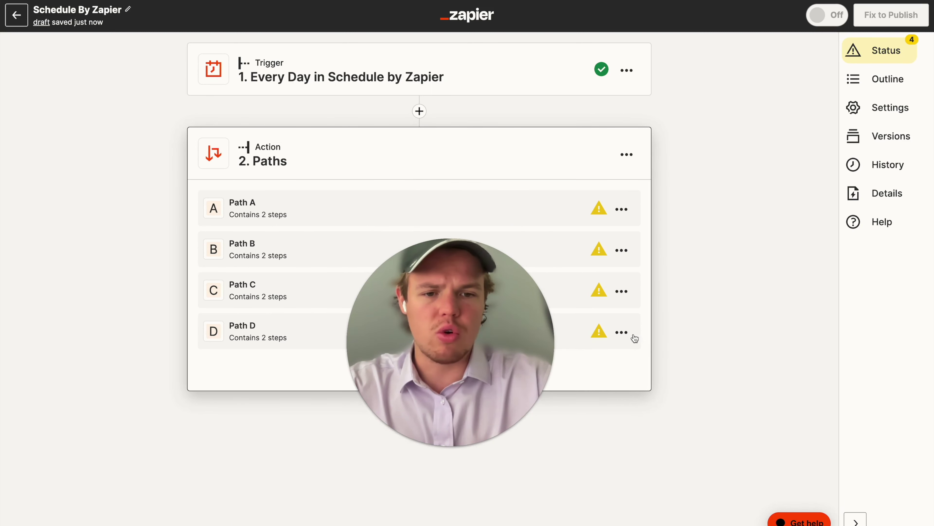
{"action": "left_click", "coordinate": [621, 332]}
{"action": "left_click", "coordinate": [580, 498]}
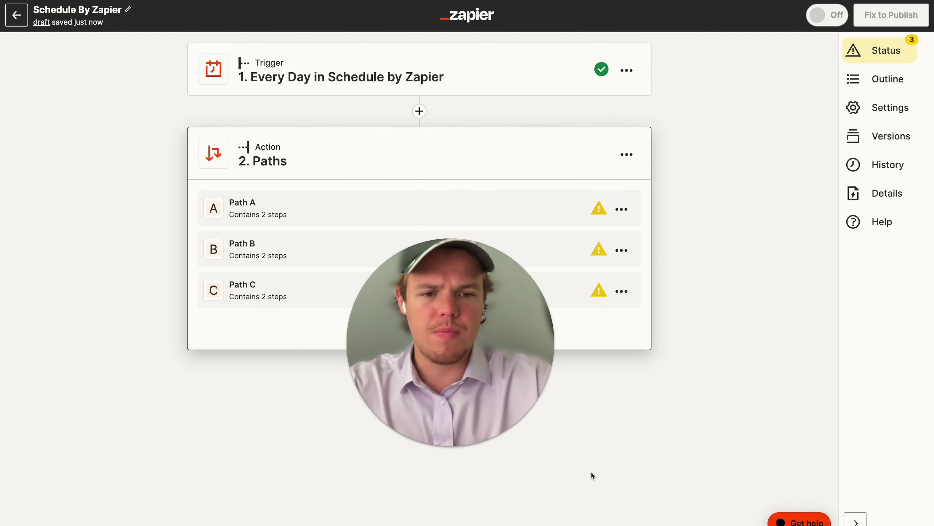
{"action": "left_click", "coordinate": [624, 293]}
{"action": "left_click", "coordinate": [570, 456]}
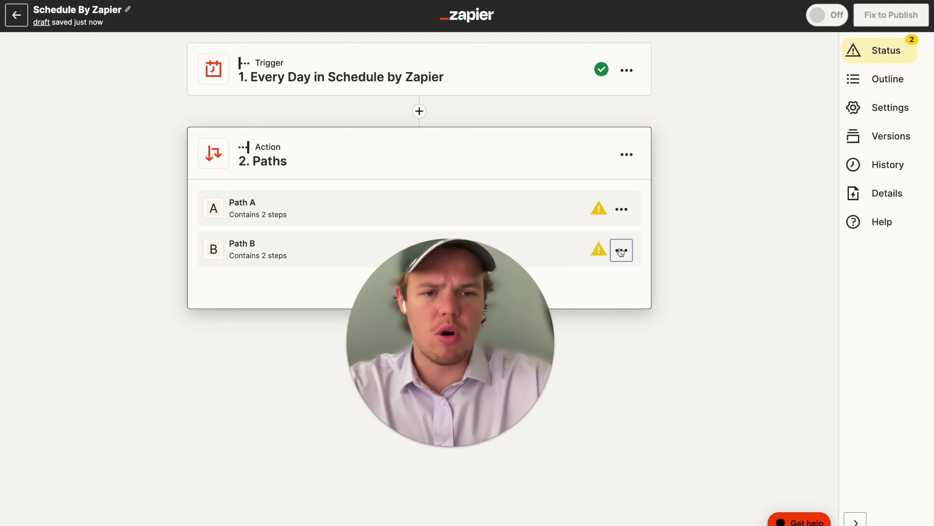
Delete Path B from the Paths step
{"action": "left_click", "coordinate": [621, 251]}
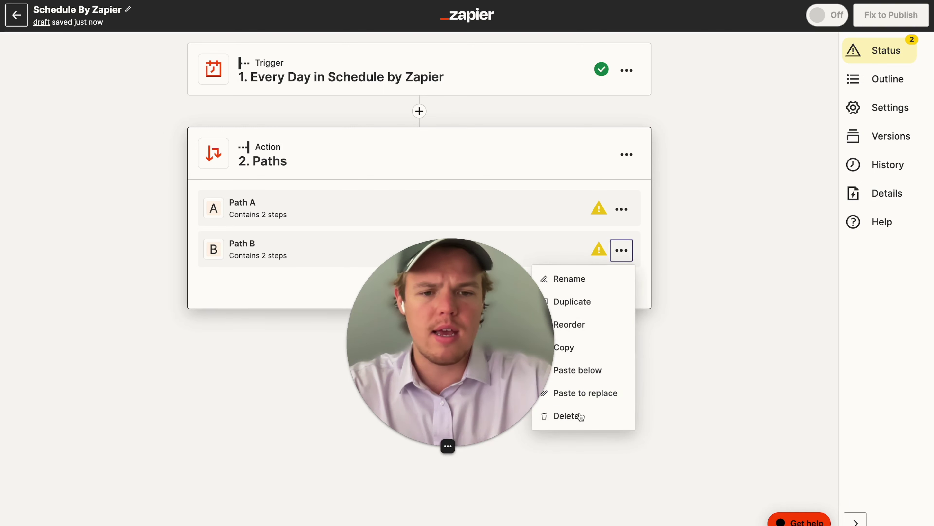
{"action": "left_click", "coordinate": [565, 416]}
{"action": "left_click", "coordinate": [566, 416]}
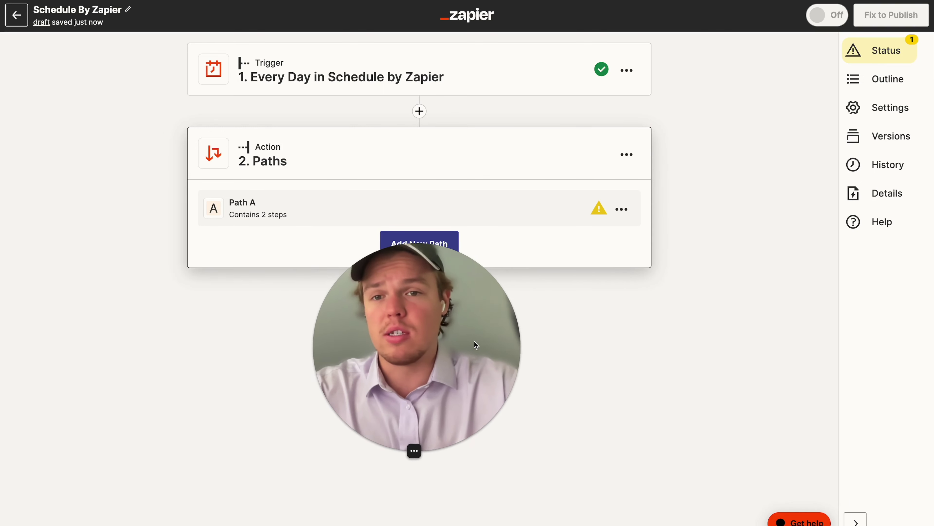
Rename Path A to "Monday Thursday"
{"action": "left_click", "coordinate": [622, 210]}
{"action": "left_click", "coordinate": [604, 235]}
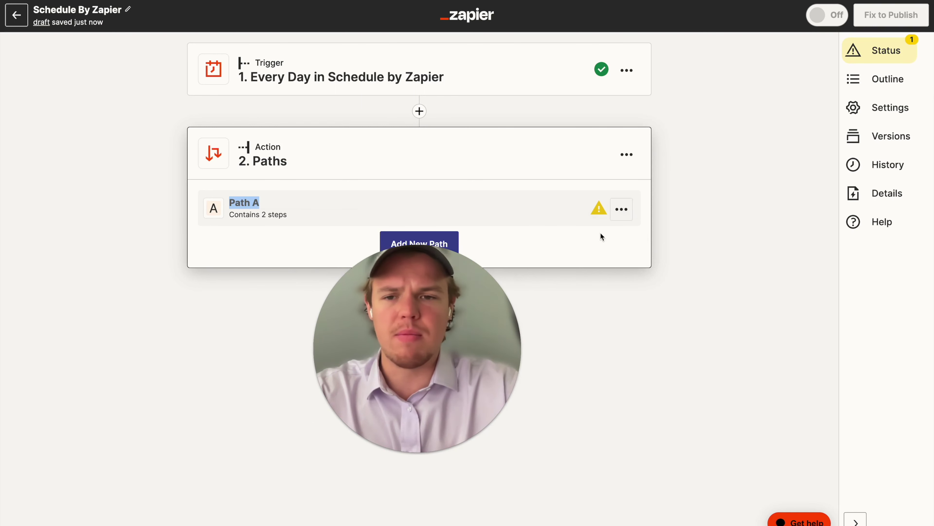
{"action": "type", "text": "Monday Th"}
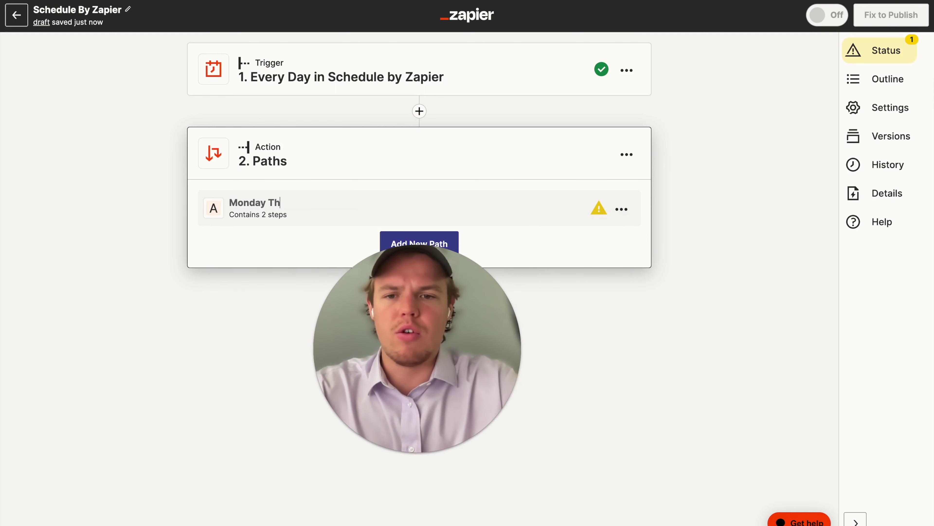
{"action": "type", "text": "urada"}
{"action": "key", "text": "BackSpace"}
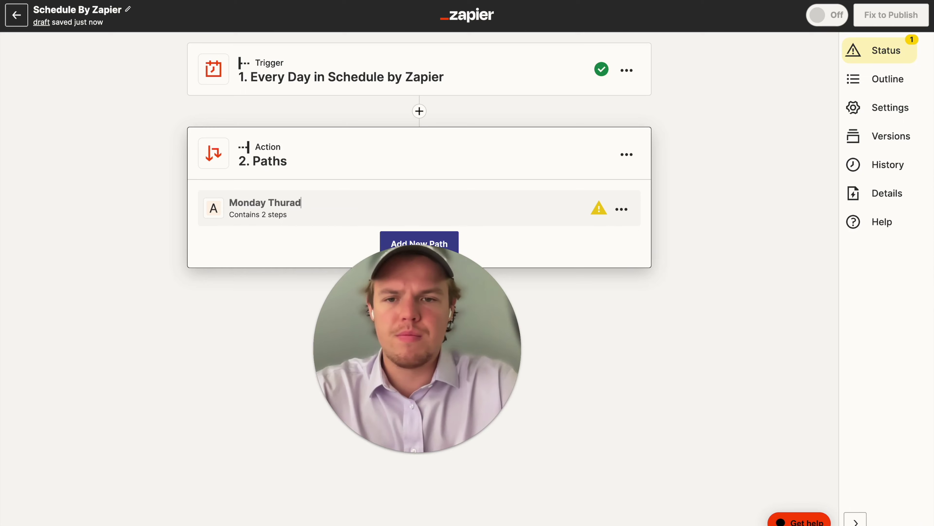
{"action": "type", "text": "at"}
{"action": "key", "text": "BackSpace"}
{"action": "type", "text": "y"}
{"action": "key", "text": "Return"}
Set the Monday Thursday path's rule to continue only if Pretty Day Of Week (Text) Contains "Monday"
{"action": "left_click", "coordinate": [478, 216]}
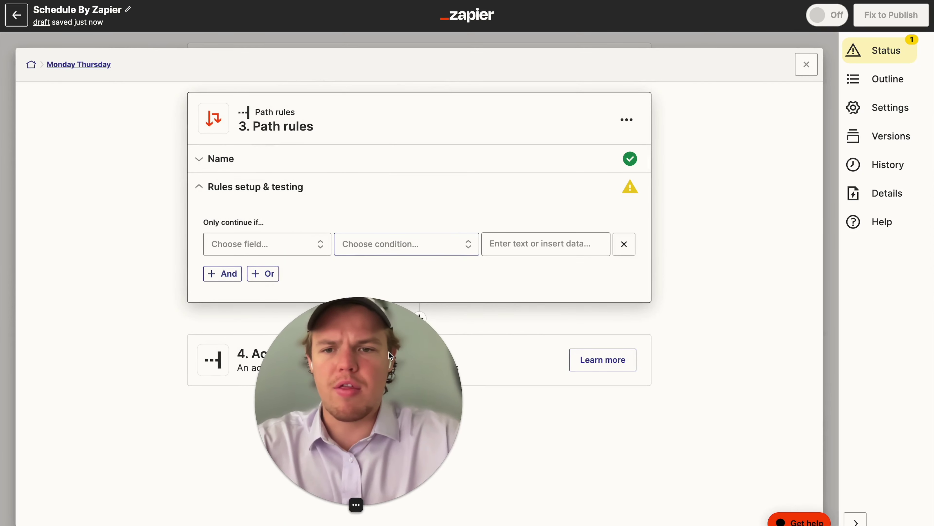
{"action": "left_click", "coordinate": [303, 252]}
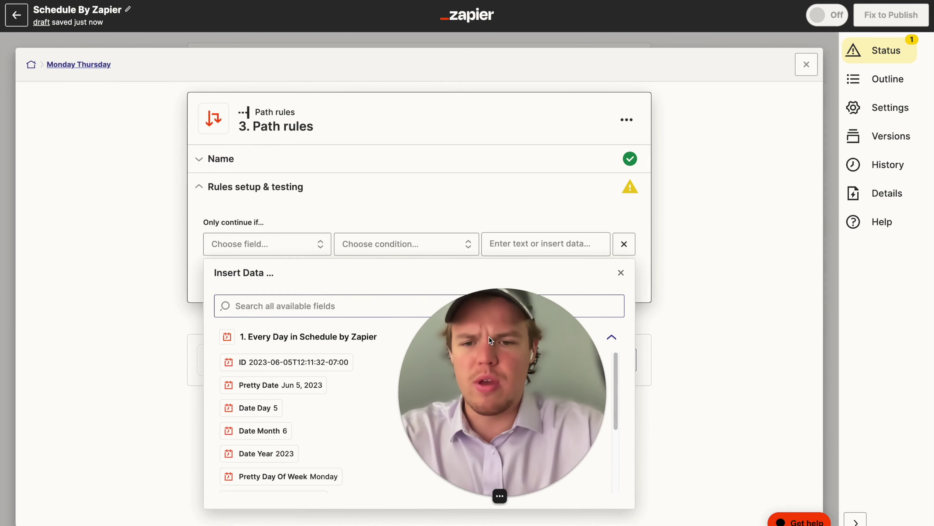
{"action": "left_click", "coordinate": [318, 477]}
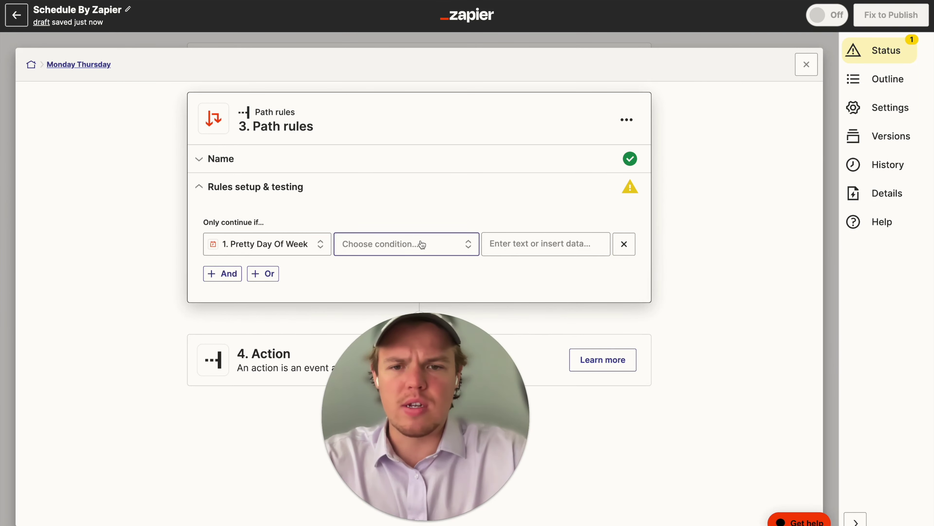
{"action": "left_click", "coordinate": [421, 245]}
{"action": "left_click", "coordinate": [411, 285]}
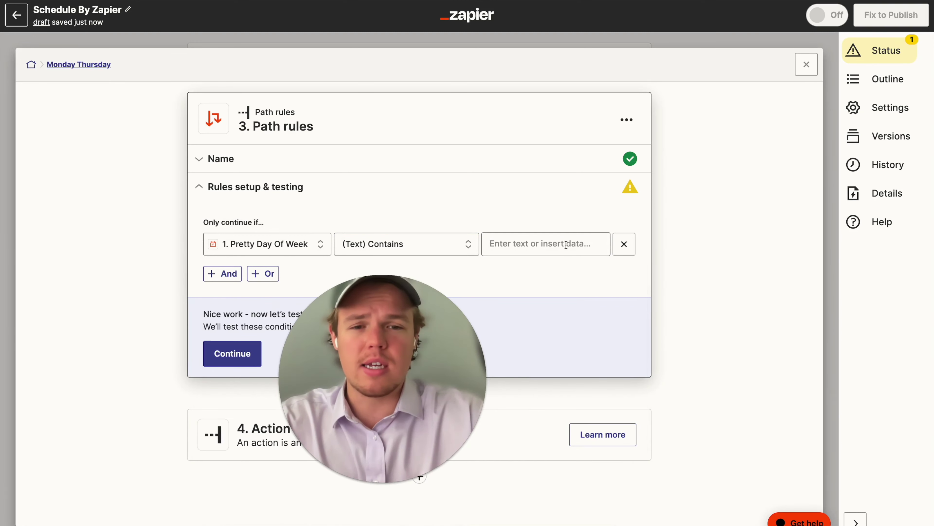
{"action": "left_click", "coordinate": [544, 243]}
{"action": "type", "text": "Monday"}
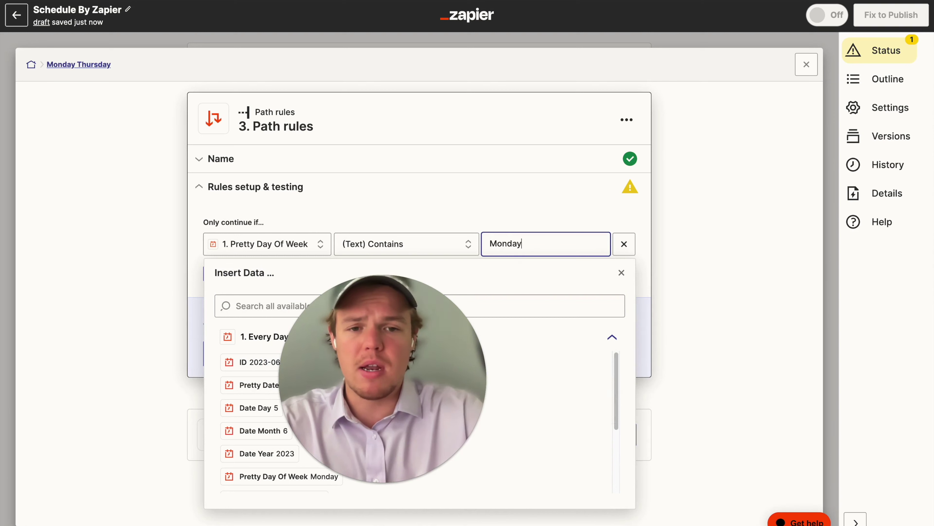
{"action": "left_click", "coordinate": [548, 207]}
Add an Or rule to the path that continues if Pretty Day Of Week (Text) Contains "Thursday"
{"action": "left_click", "coordinate": [263, 278]}
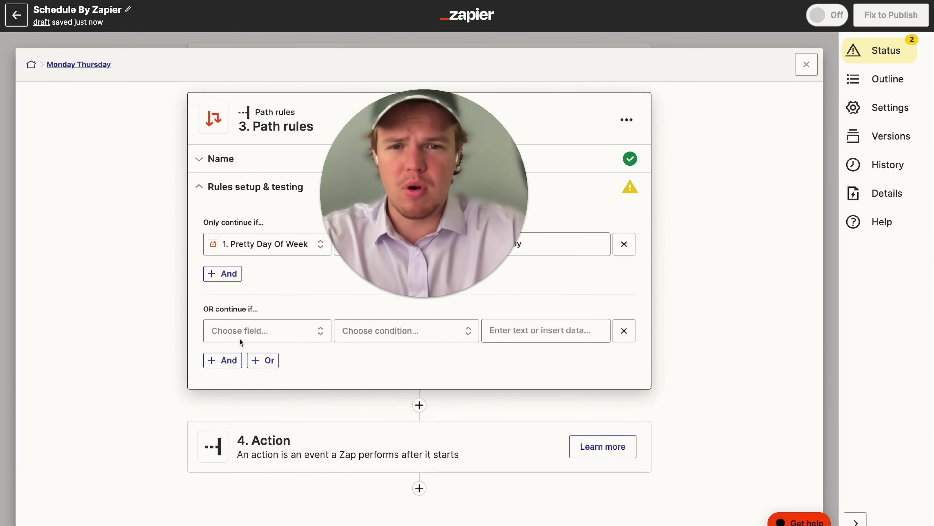
{"action": "left_click", "coordinate": [240, 339]}
{"action": "scroll", "coordinate": [328, 416], "scroll_direction": "down", "scroll_amount": 1}
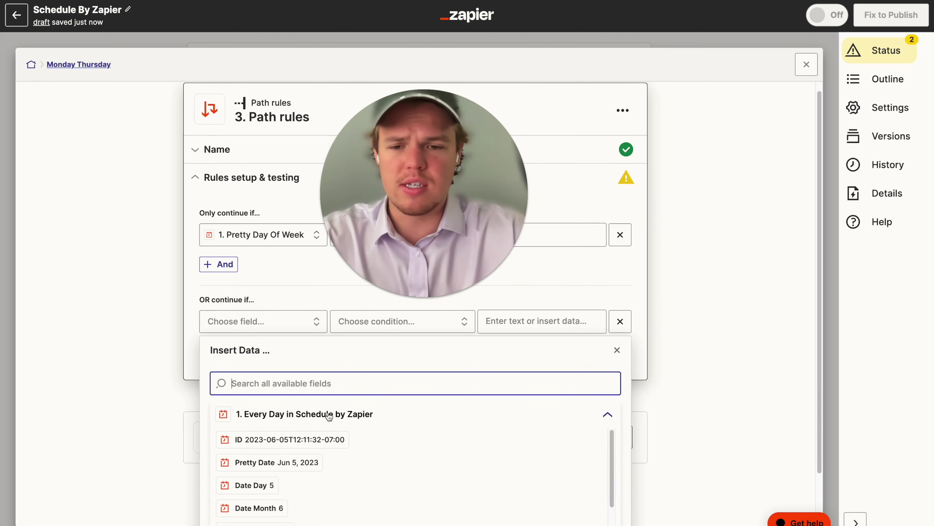
{"action": "scroll", "coordinate": [328, 416], "scroll_direction": "down", "scroll_amount": 4}
{"action": "left_click", "coordinate": [393, 339]}
{"action": "left_click", "coordinate": [407, 362]}
{"action": "left_click", "coordinate": [538, 330]}
{"action": "type", "text": "Th"}
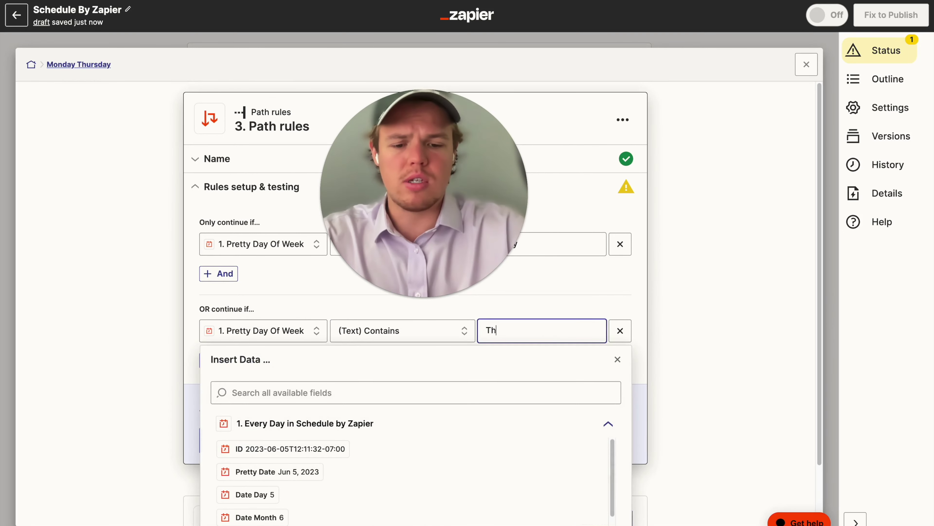
{"action": "type", "text": "ursday"}
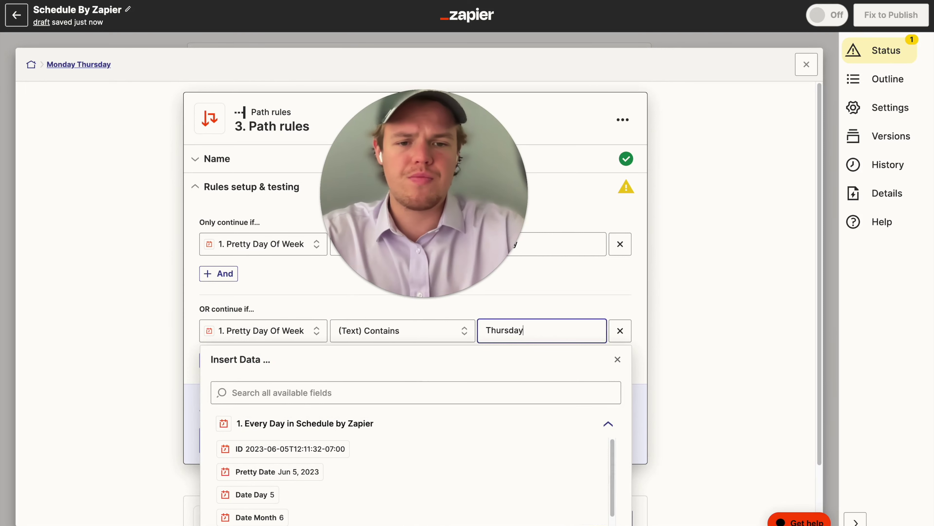
{"action": "left_click", "coordinate": [721, 319]}
Test the path rules against the sample data, review the outcome and close the path's editor
{"action": "left_click_drag", "start_coordinate": [443, 149], "coordinate": [614, 169]}
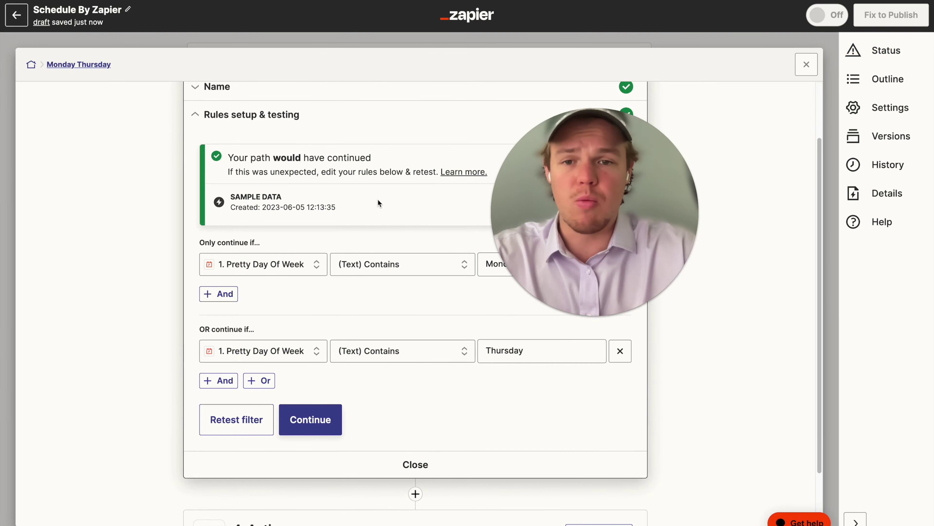
{"action": "scroll", "coordinate": [378, 216], "scroll_direction": "down", "scroll_amount": 2}
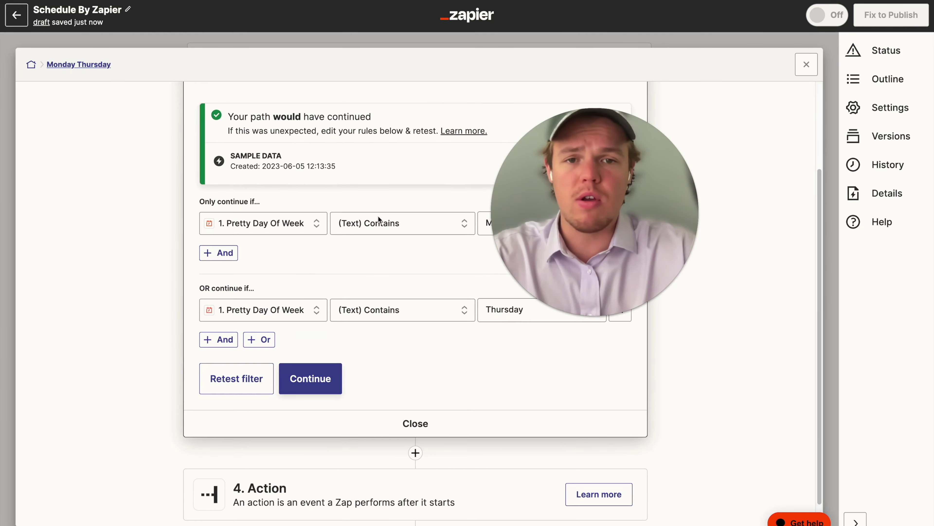
{"action": "scroll", "coordinate": [380, 217], "scroll_direction": "up", "scroll_amount": 2}
{"action": "scroll", "coordinate": [380, 216], "scroll_direction": "up", "scroll_amount": 3}
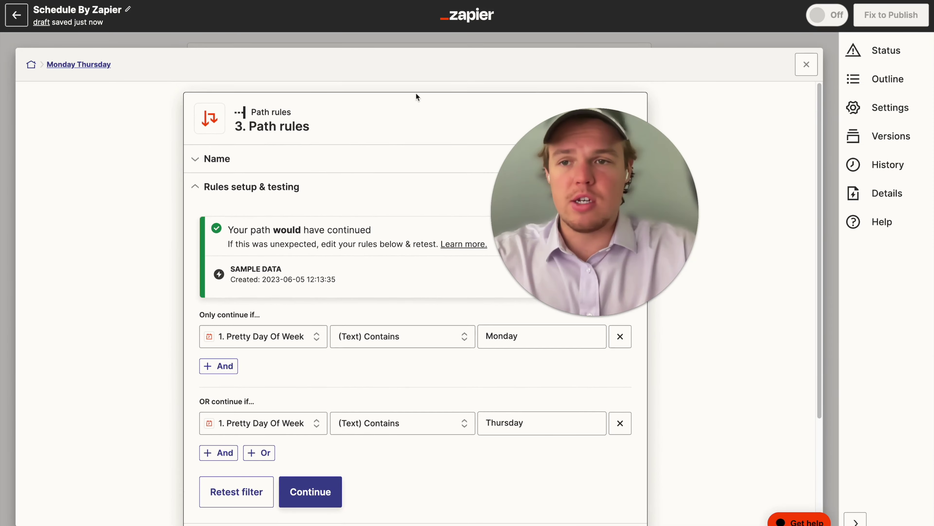
{"action": "left_click", "coordinate": [807, 66]}
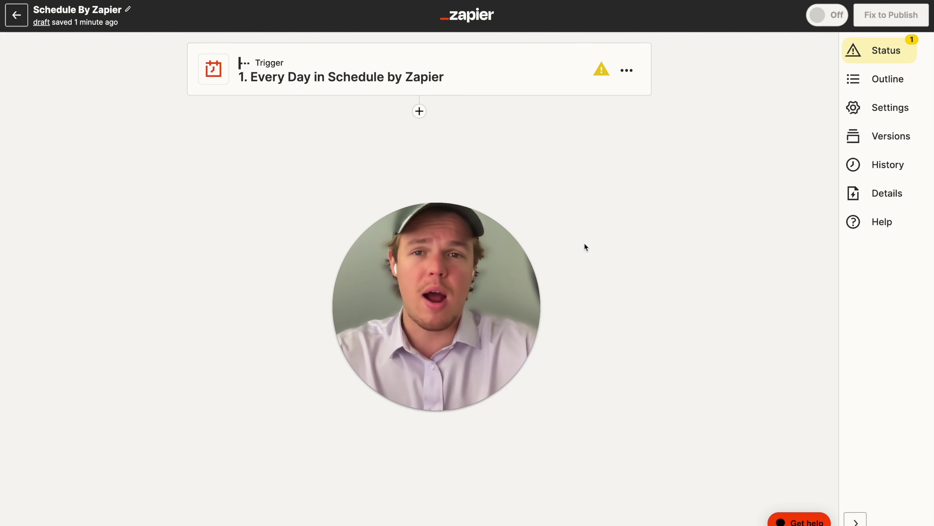
Change the Schedule by Zapier trigger's event to Every Week and continue to its trigger settings
{"action": "left_click_drag", "start_coordinate": [501, 271], "coordinate": [707, 138]}
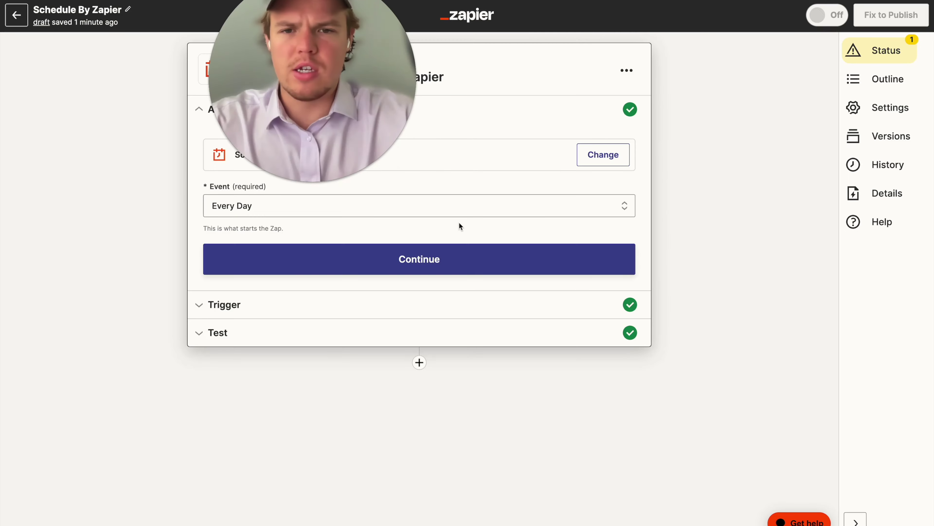
{"action": "left_click", "coordinate": [474, 206]}
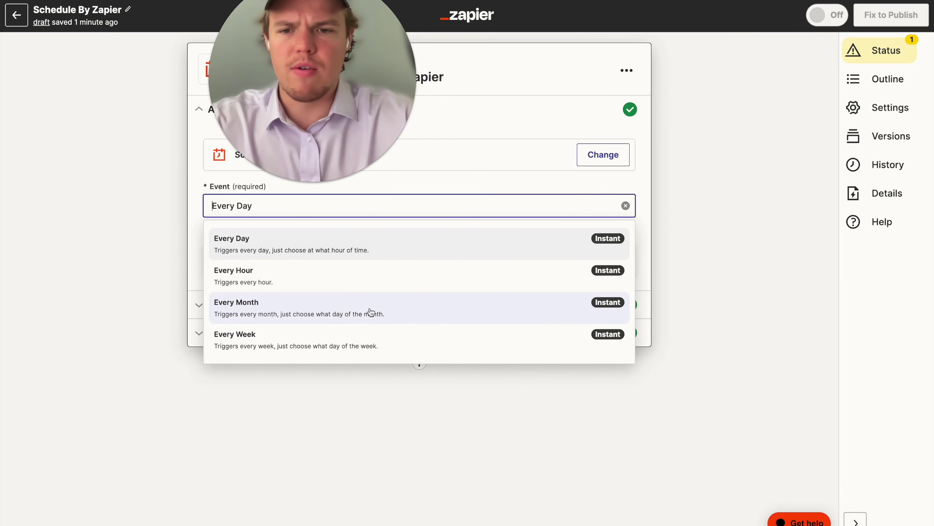
{"action": "left_click", "coordinate": [348, 345]}
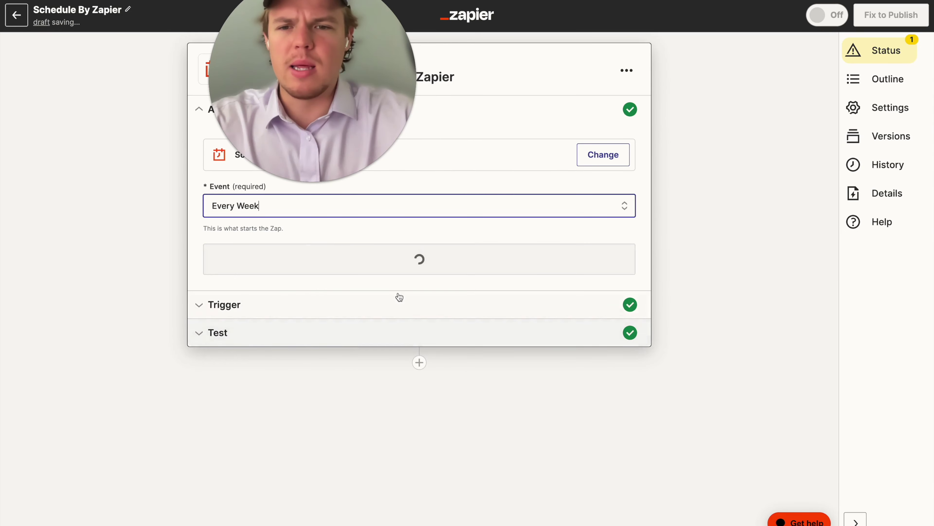
{"action": "left_click", "coordinate": [408, 270]}
Set the weekly trigger to Sunday at Noon, test it and continue to the action step
{"action": "left_click", "coordinate": [255, 202]}
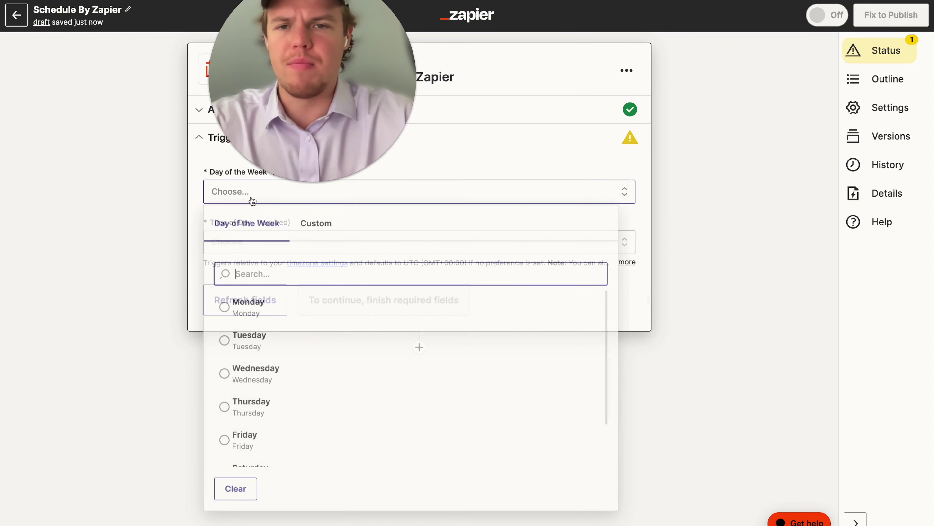
{"action": "scroll", "coordinate": [302, 383], "scroll_direction": "down", "scroll_amount": 3}
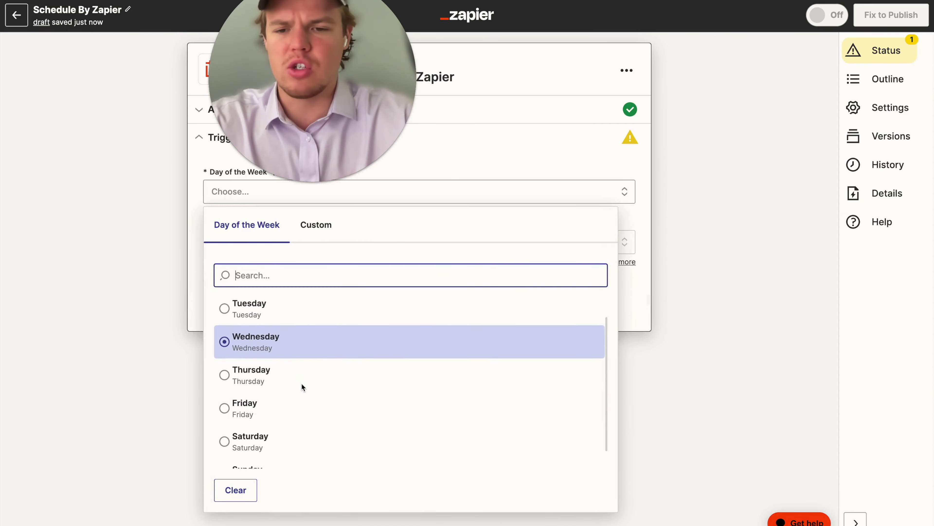
{"action": "left_click", "coordinate": [262, 445]}
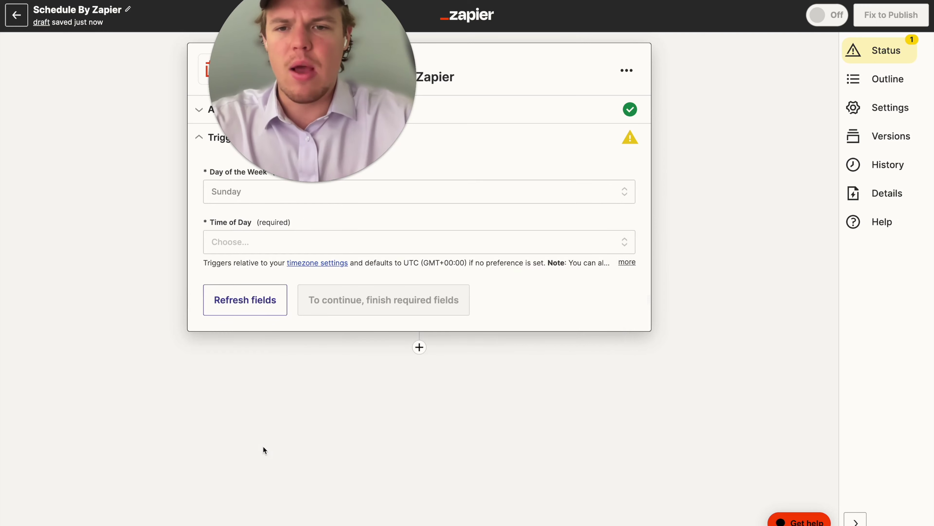
{"action": "left_click", "coordinate": [276, 253]}
{"action": "scroll", "coordinate": [310, 397], "scroll_direction": "down", "scroll_amount": 8}
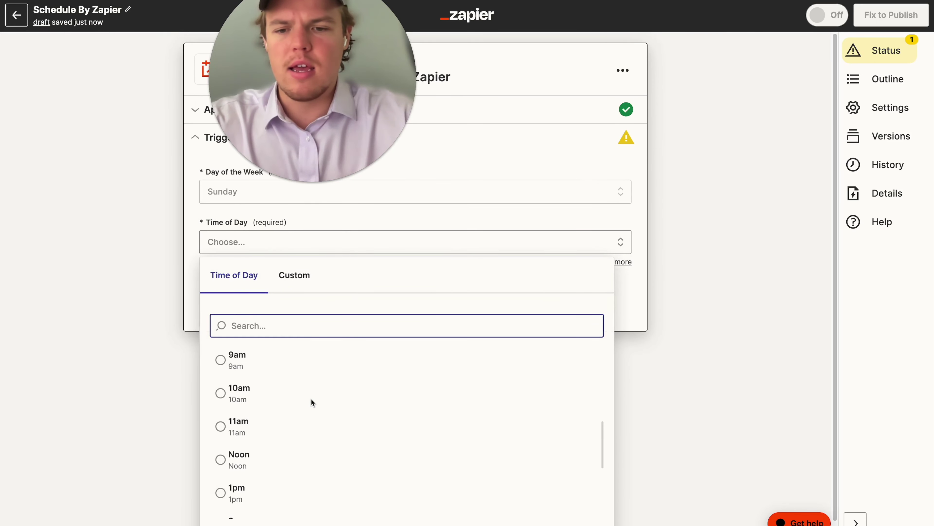
{"action": "left_click", "coordinate": [263, 462]}
{"action": "left_click", "coordinate": [328, 299]}
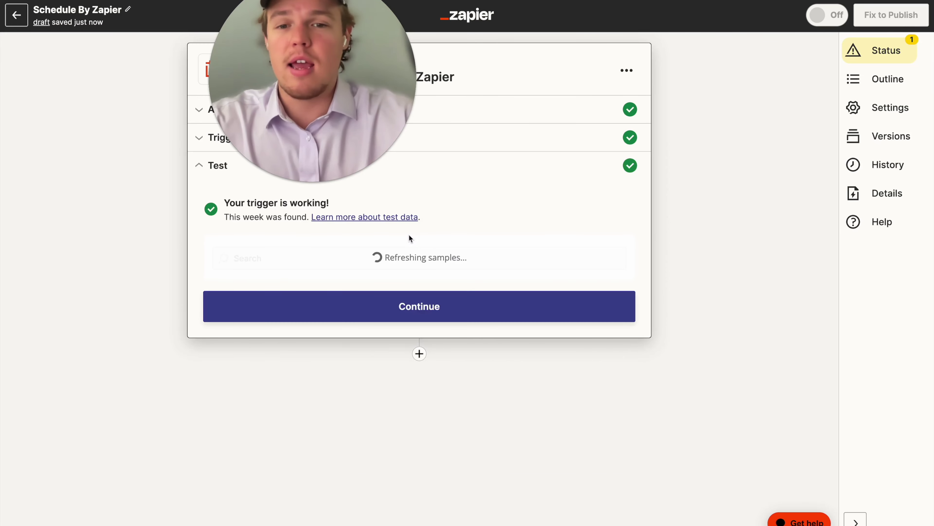
{"action": "scroll", "coordinate": [150, 364], "scroll_direction": "down", "scroll_amount": 2}
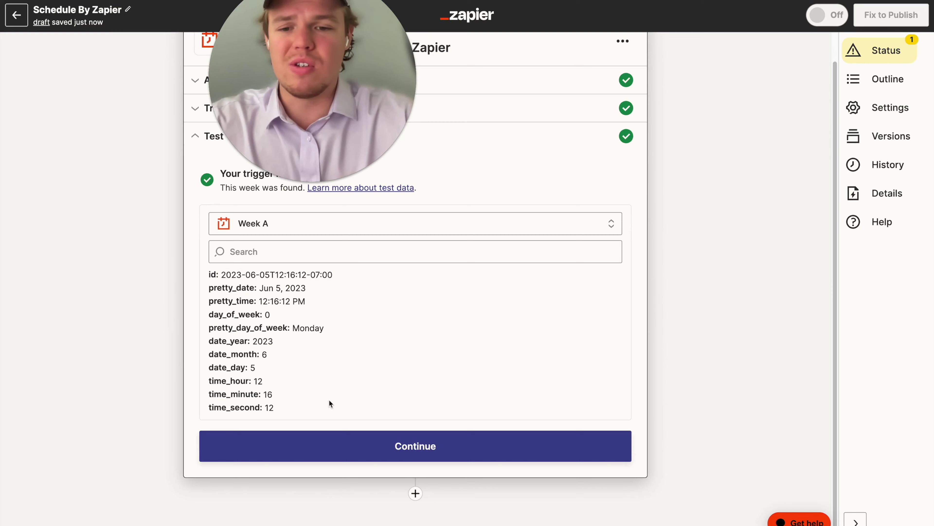
{"action": "left_click", "coordinate": [404, 446]}
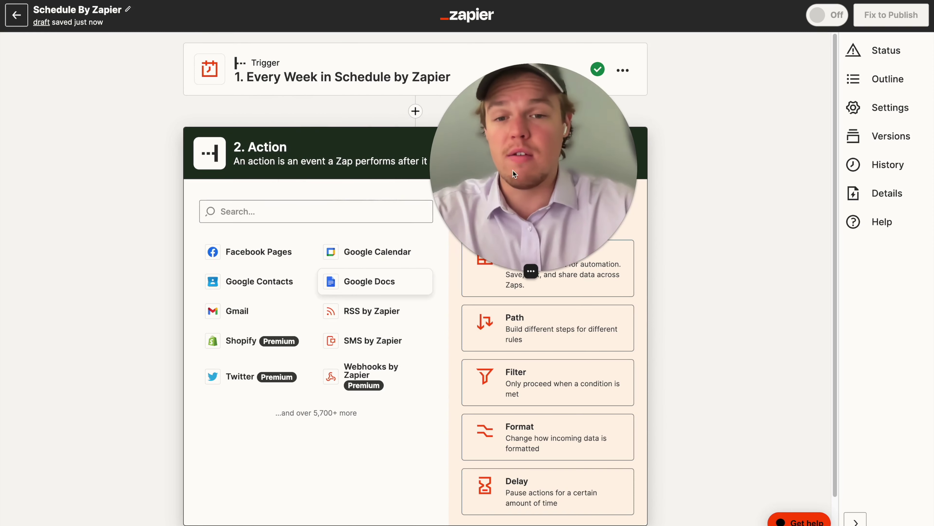
Add a Google Docs action with the Find a Document event and use the Courses account for it
{"action": "left_click", "coordinate": [382, 286]}
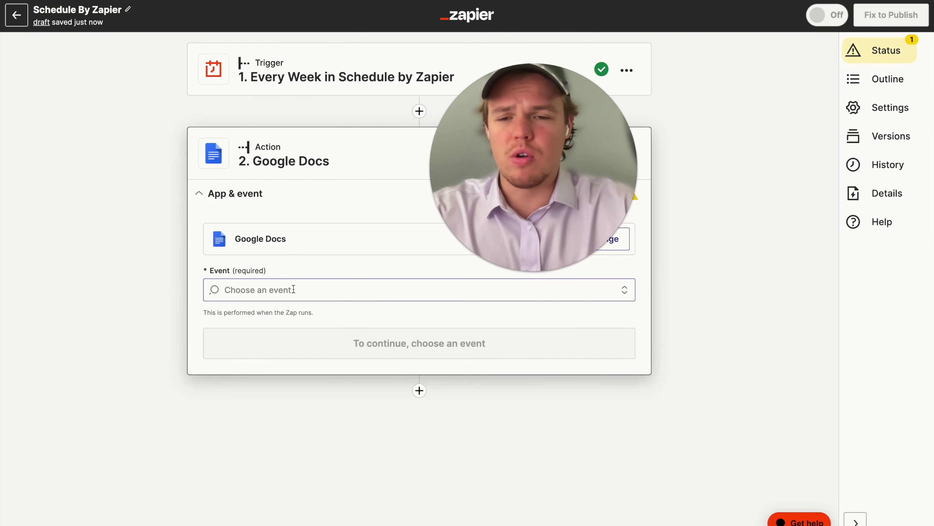
{"action": "left_click", "coordinate": [294, 290]}
{"action": "scroll", "coordinate": [309, 316], "scroll_direction": "down", "scroll_amount": 3}
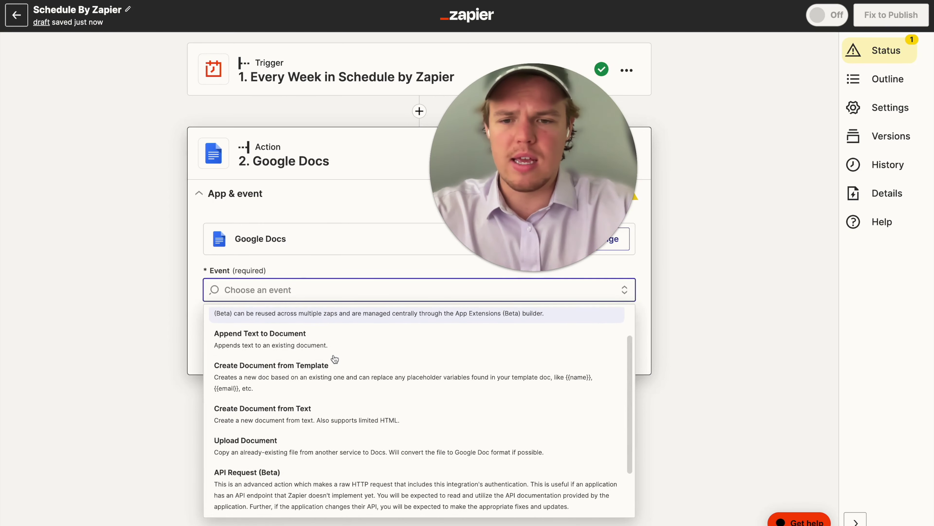
{"action": "left_click", "coordinate": [304, 492]}
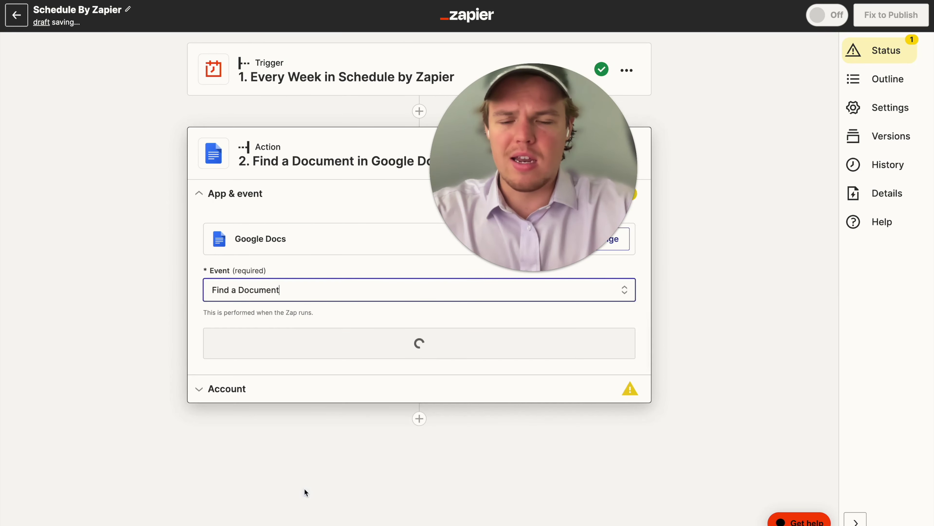
{"action": "left_click", "coordinate": [310, 343]}
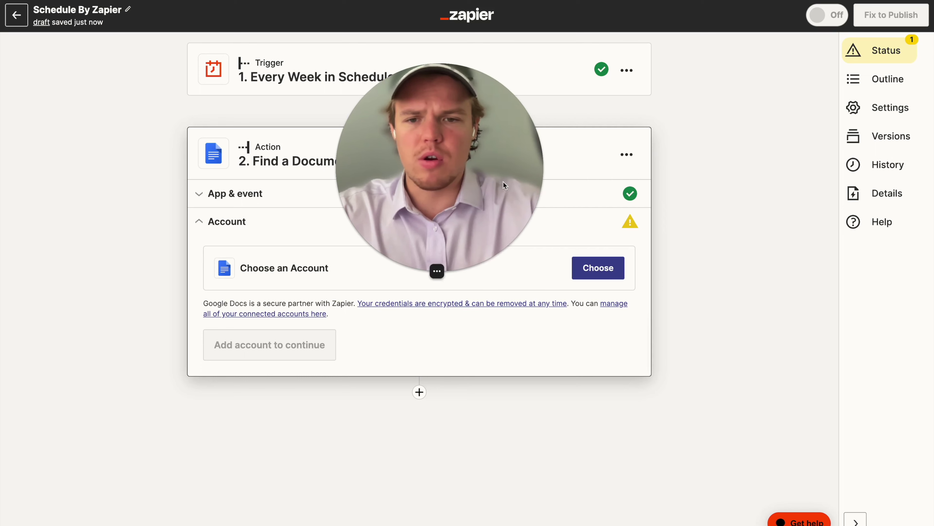
{"action": "left_click", "coordinate": [609, 272]}
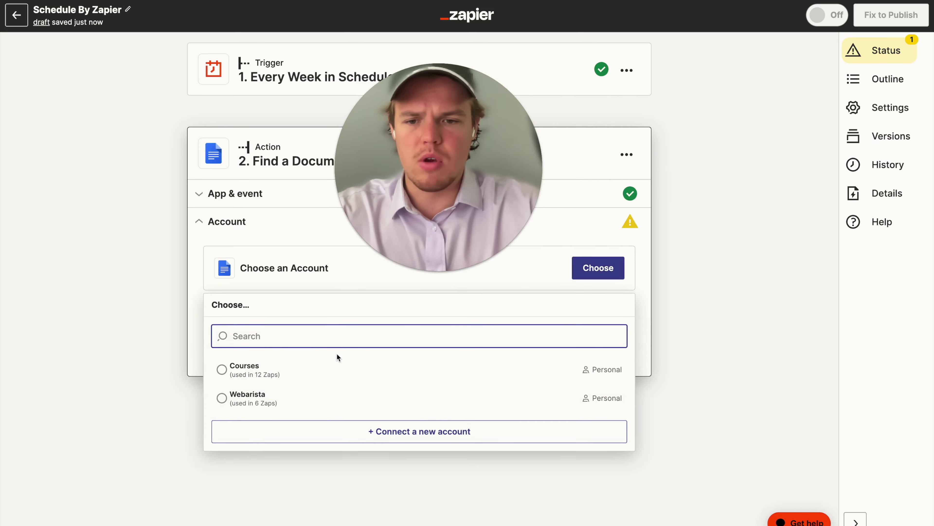
{"action": "left_click", "coordinate": [315, 368]}
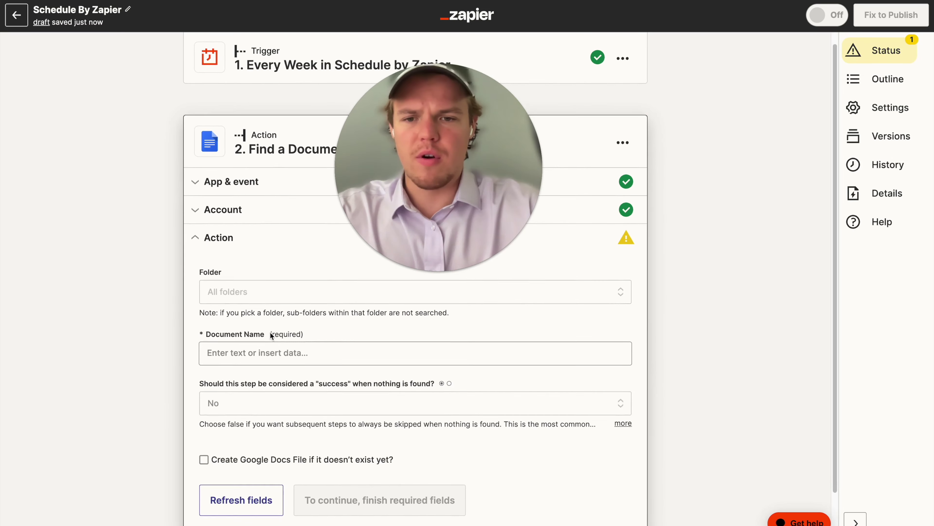
{"action": "left_click", "coordinate": [262, 292]}
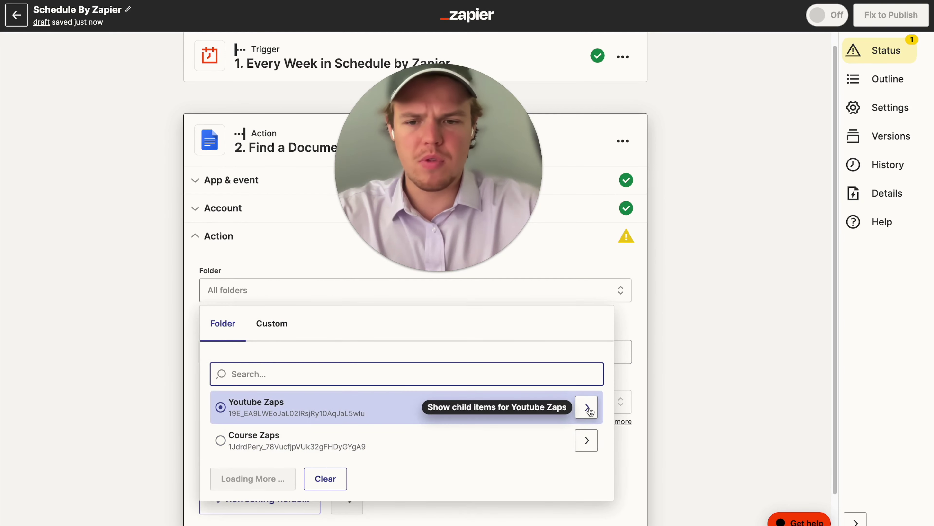
{"action": "left_click", "coordinate": [537, 422]}
{"action": "scroll", "coordinate": [368, 379], "scroll_direction": "down", "scroll_amount": 2}
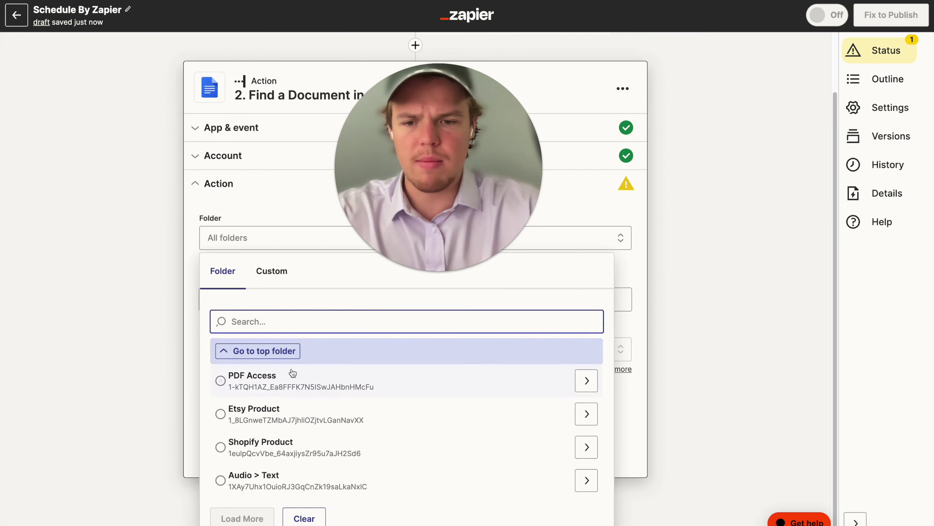
{"action": "left_click", "coordinate": [161, 348]}
{"action": "left_click", "coordinate": [204, 293]}
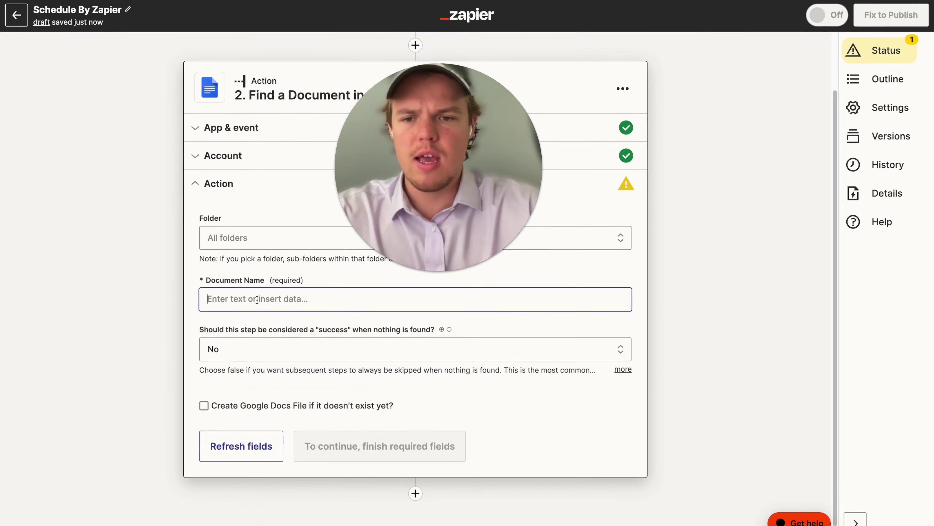
{"action": "left_click", "coordinate": [175, 294]}
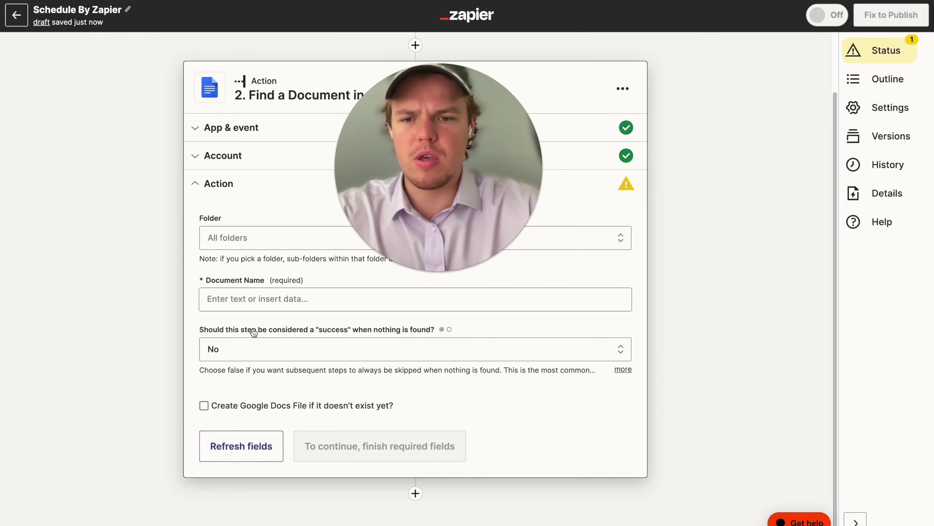
Set the Document Name of the Find a Document action to "Activites"
{"action": "left_click", "coordinate": [253, 299]}
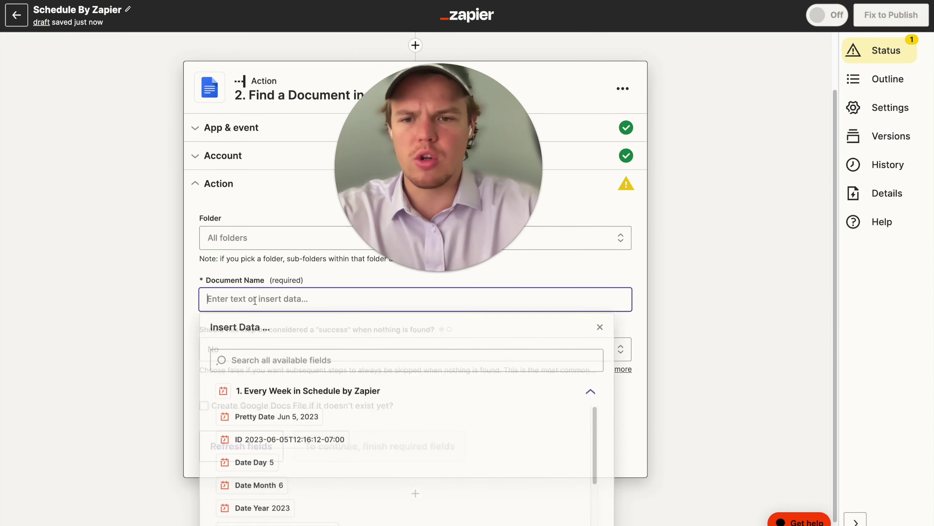
{"action": "type", "text": "Activites"}
{"action": "left_click", "coordinate": [138, 301]}
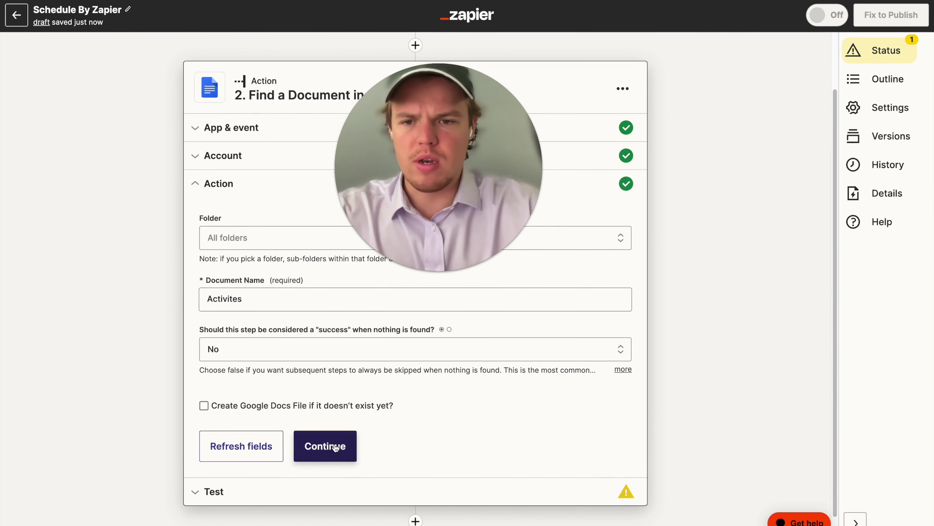
Continue to the test of the Find a Document action, run it and review the returned file data
{"action": "left_click", "coordinate": [335, 448]}
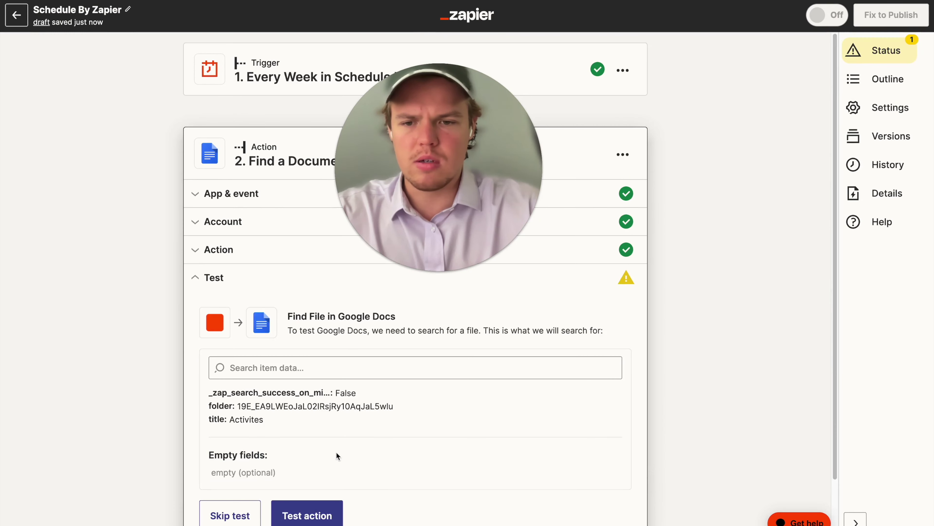
{"action": "left_click", "coordinate": [333, 462]}
{"action": "scroll", "coordinate": [327, 388], "scroll_direction": "down", "scroll_amount": 3}
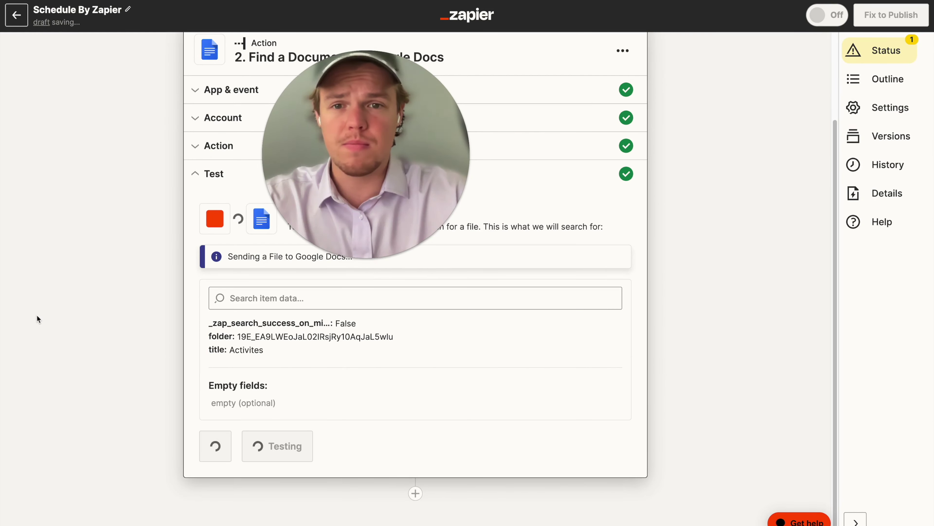
{"action": "scroll", "coordinate": [369, 389], "scroll_direction": "down", "scroll_amount": 4}
{"action": "scroll", "coordinate": [375, 394], "scroll_direction": "down", "scroll_amount": 10}
{"action": "scroll", "coordinate": [374, 396], "scroll_direction": "down", "scroll_amount": 8}
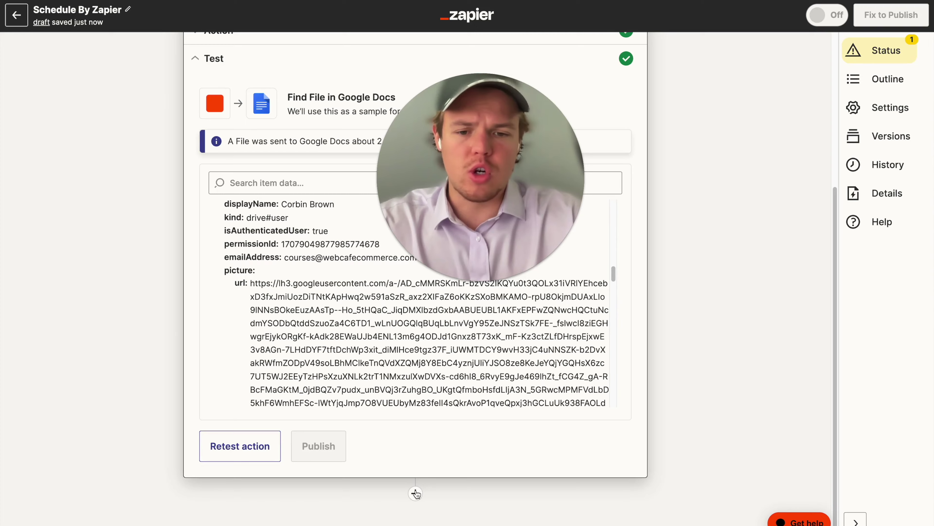
Add a Webhooks by Zapier action as step 3 with the GET event and continue to its action settings
{"action": "left_click", "coordinate": [415, 494]}
{"action": "type", "text": "we"}
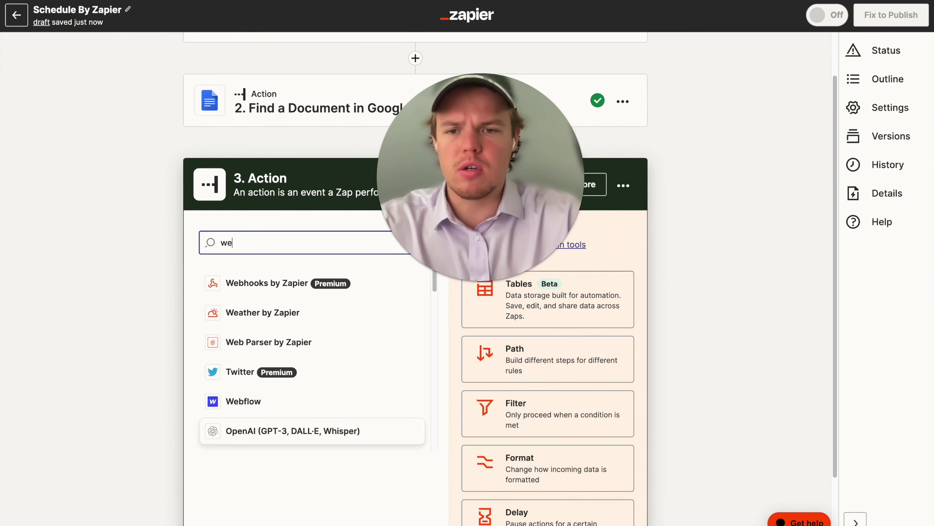
{"action": "type", "text": "b"}
{"action": "left_click", "coordinate": [388, 295]}
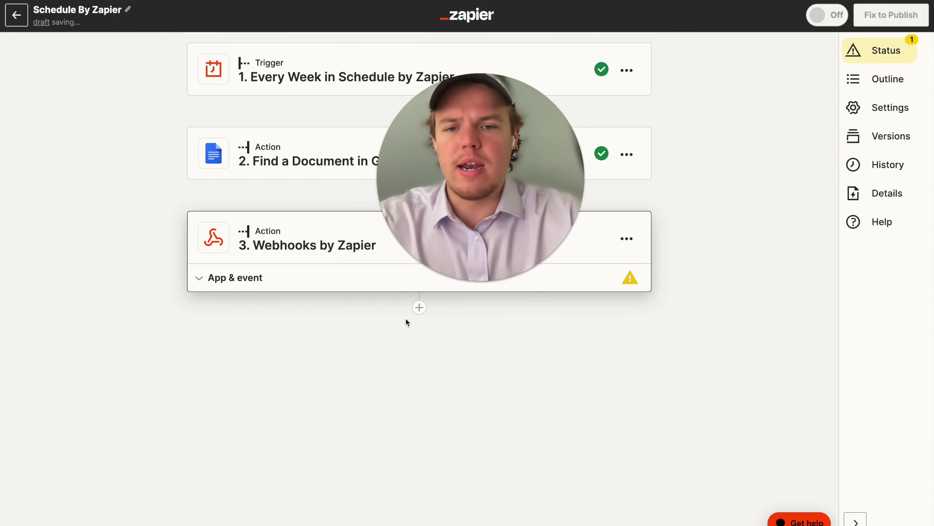
{"action": "left_click", "coordinate": [324, 372]}
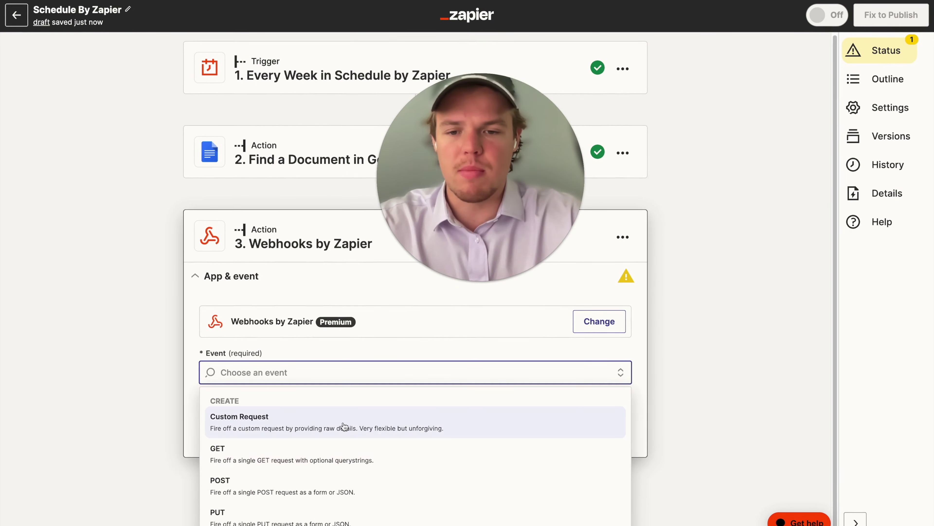
{"action": "left_click", "coordinate": [315, 464]}
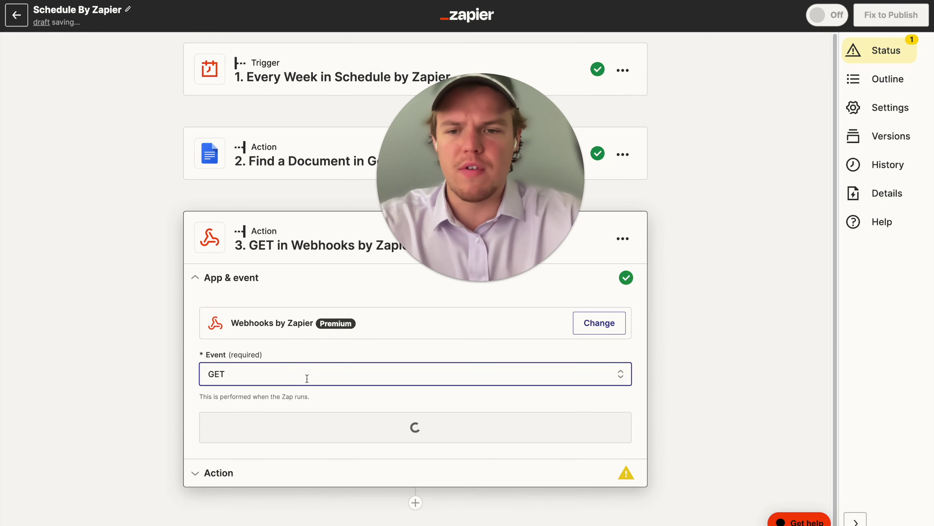
{"action": "left_click", "coordinate": [344, 426]}
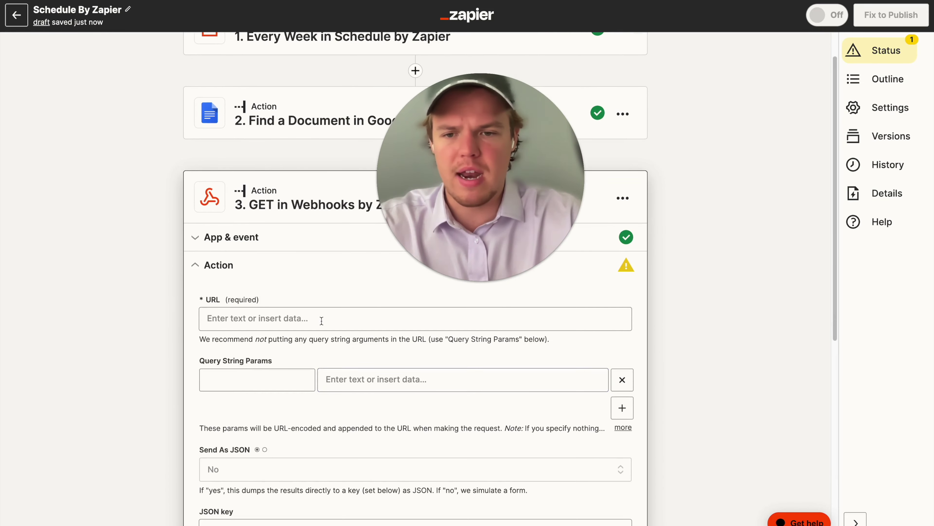
Set the webhook's URL to the File Txt field from the Find a Document step and continue to the test
{"action": "left_click", "coordinate": [320, 322]}
{"action": "left_click", "coordinate": [265, 380]}
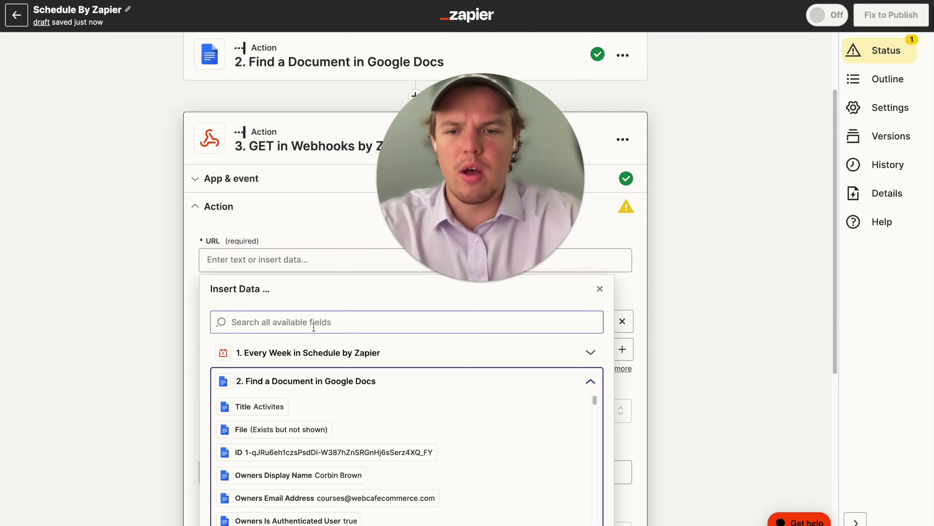
{"action": "type", "text": "file txt"}
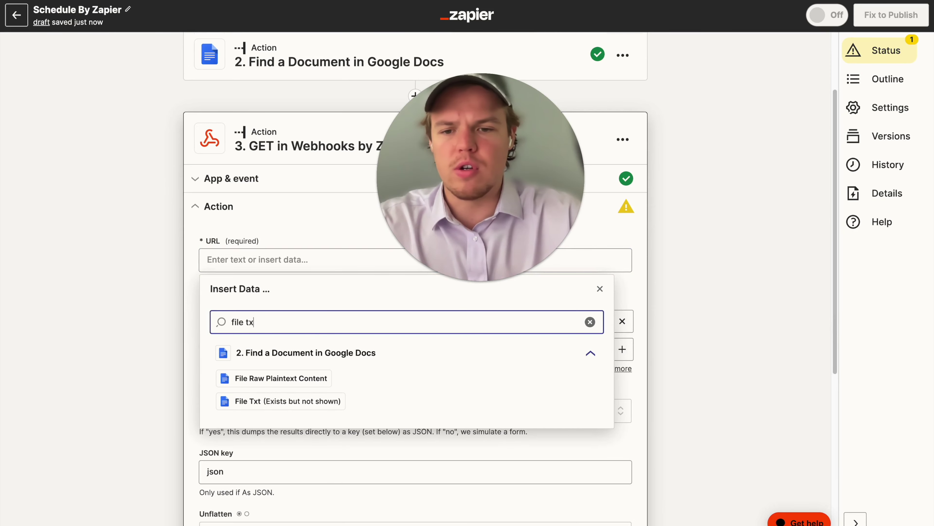
{"action": "left_click", "coordinate": [171, 355]}
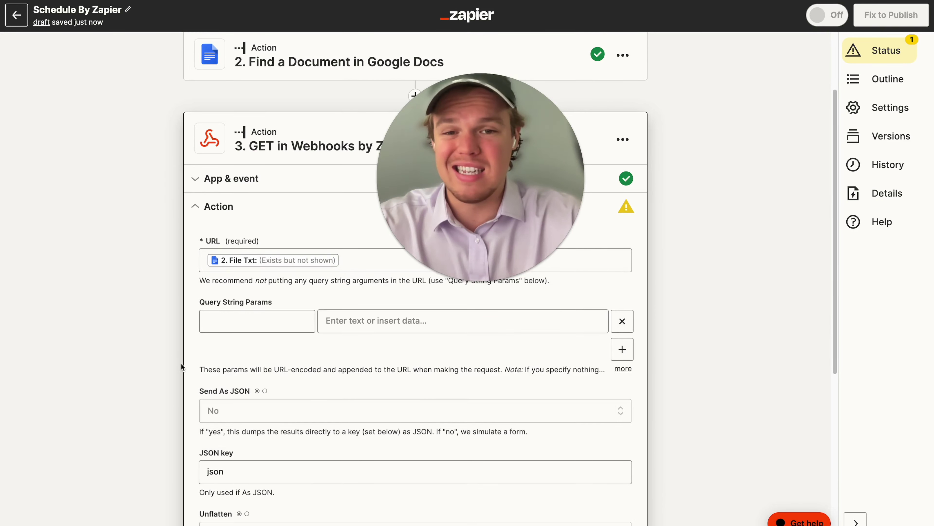
{"action": "scroll", "coordinate": [192, 377], "scroll_direction": "down", "scroll_amount": 6}
{"action": "left_click", "coordinate": [324, 492]}
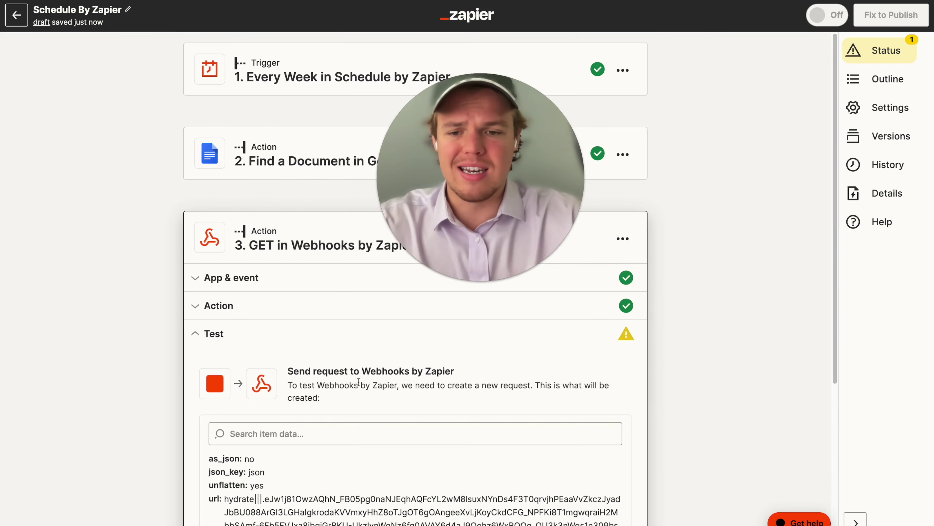
Test the webhook GET request and review the document text it returns
{"action": "left_click", "coordinate": [329, 439]}
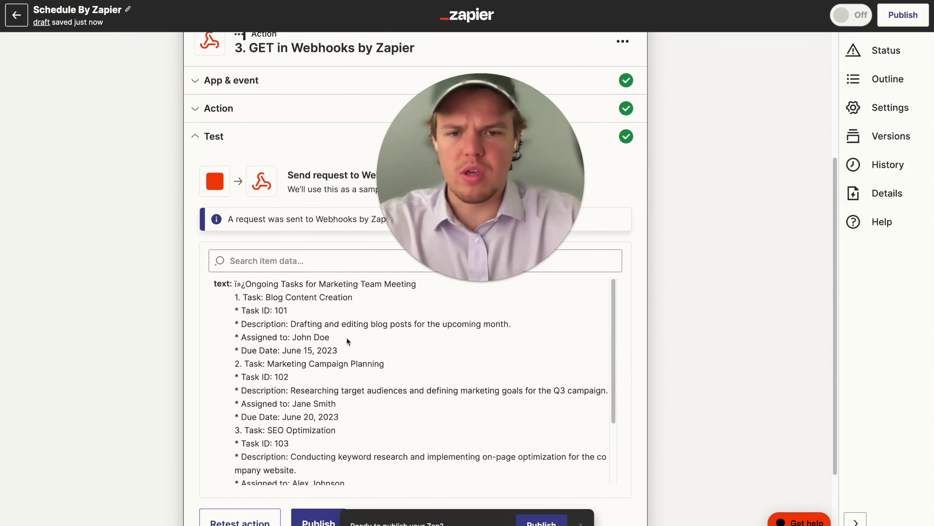
{"action": "scroll", "coordinate": [350, 344], "scroll_direction": "down", "scroll_amount": 6}
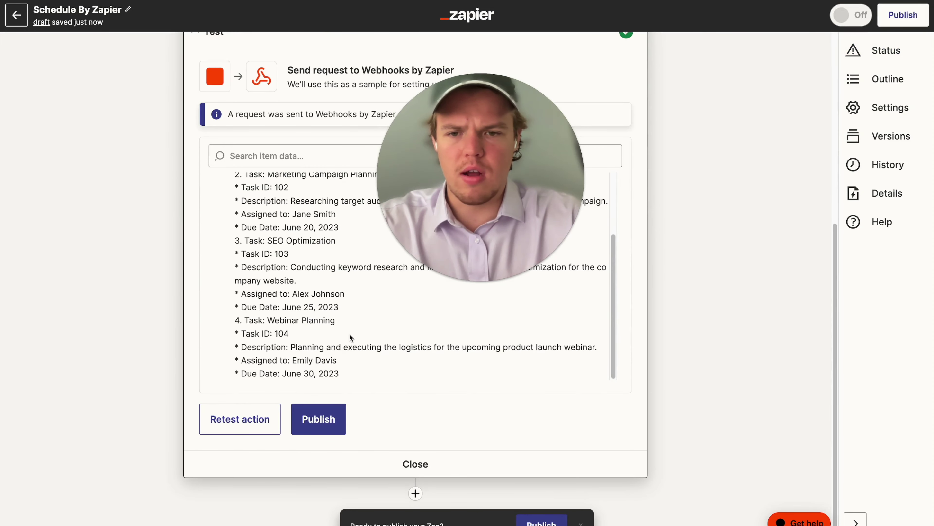
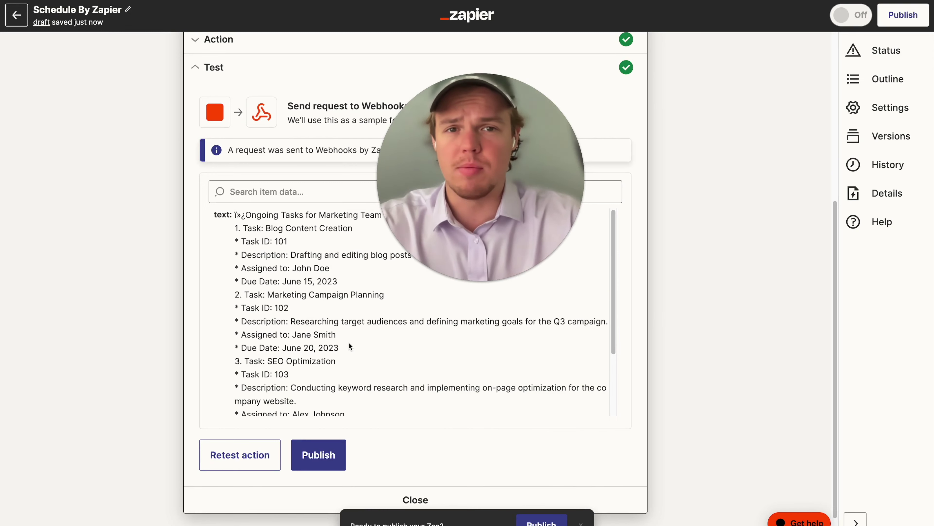
{"action": "scroll", "coordinate": [349, 344], "scroll_direction": "down", "scroll_amount": 5}
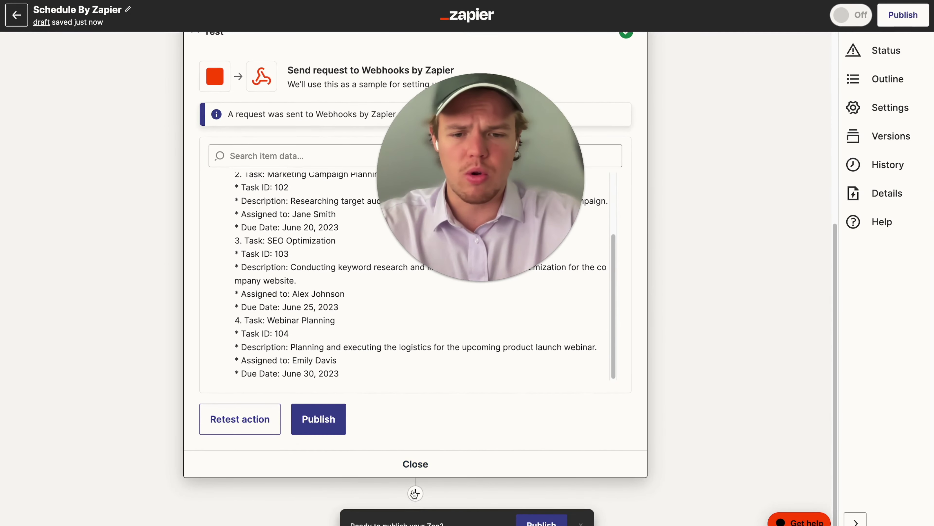
Add a ChatGPT action as step 4 with the Conversation event and continue past its account to the action settings
{"action": "left_click", "coordinate": [415, 493]}
{"action": "type", "text": "chatgpt"}
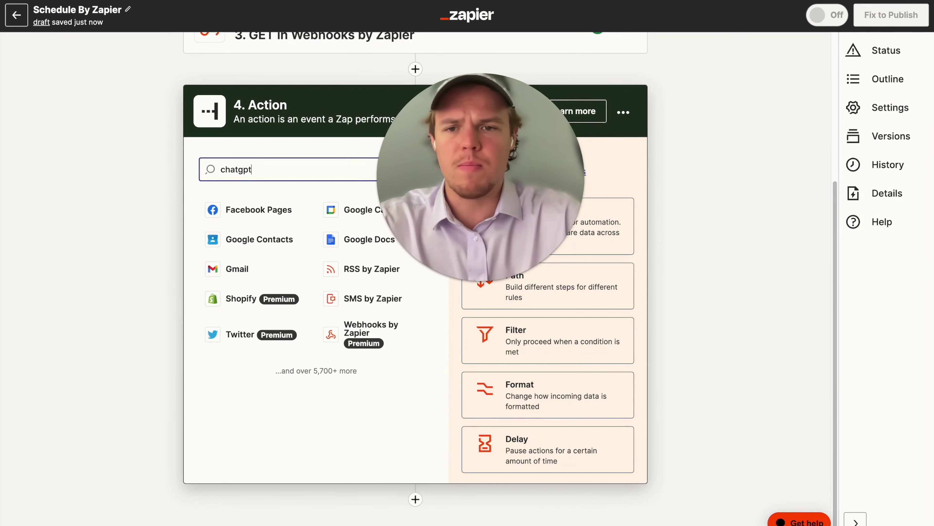
{"action": "left_click", "coordinate": [269, 209]}
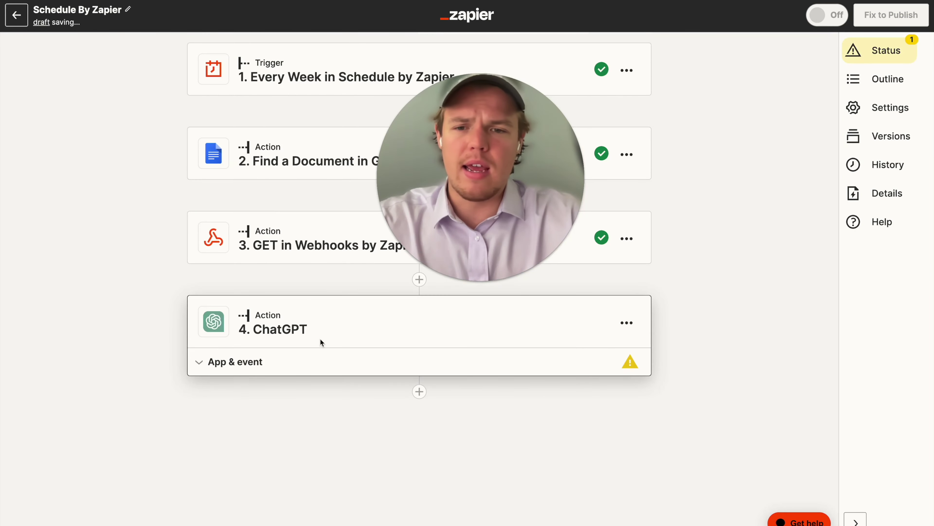
{"action": "left_click", "coordinate": [293, 385]}
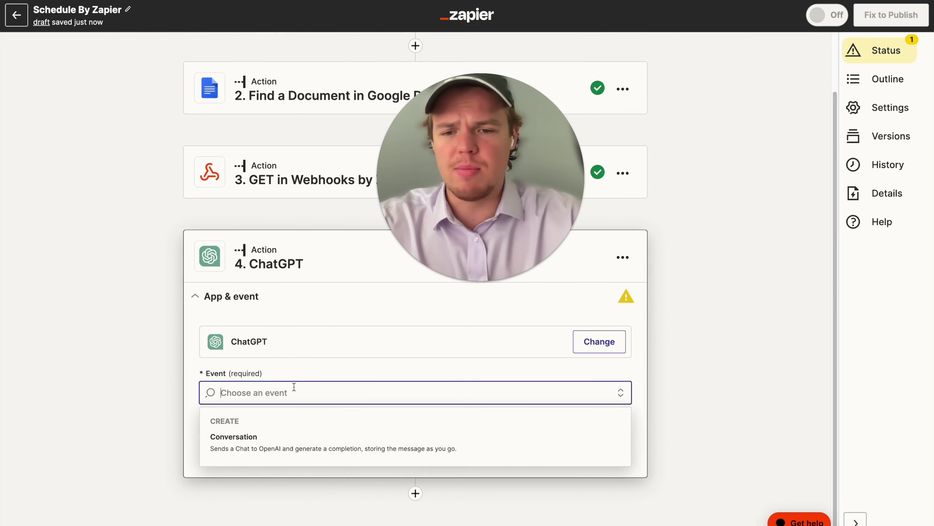
{"action": "left_click", "coordinate": [286, 437]}
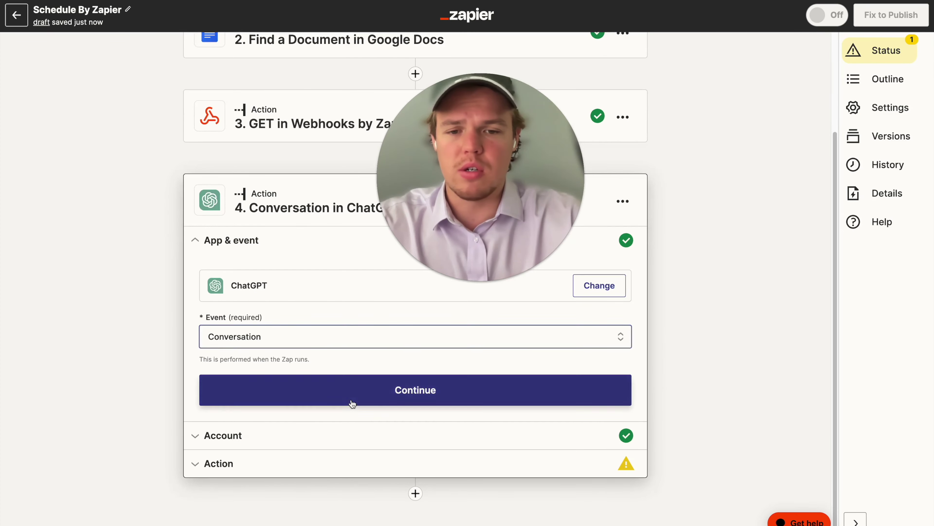
{"action": "left_click", "coordinate": [319, 396]}
{"action": "left_click", "coordinate": [231, 418]}
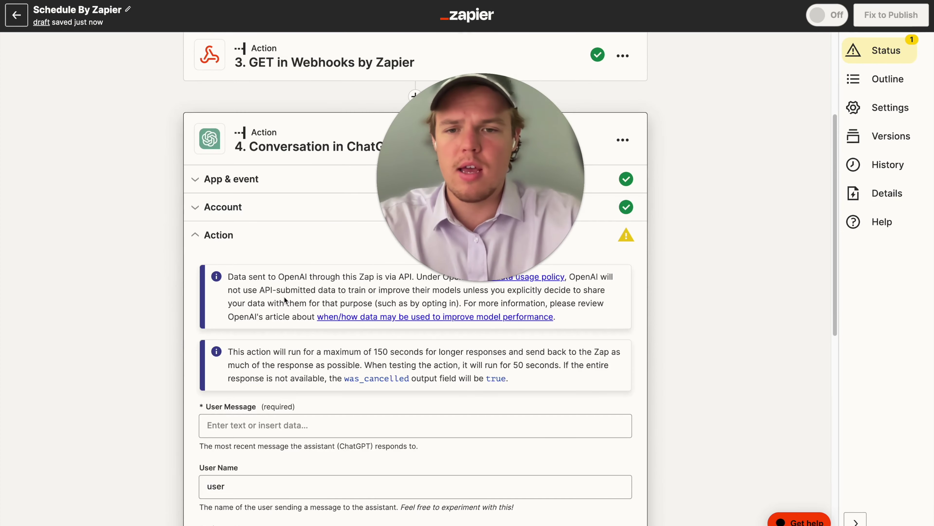
Start the ChatGPT User Message with "Based on the task outlined here:" followed by the GET webhook's Text field in parentheses
{"action": "scroll", "coordinate": [278, 365], "scroll_direction": "down", "scroll_amount": 4}
{"action": "left_click", "coordinate": [266, 287]}
{"action": "type", "text": "Based on the task outlined here:("}
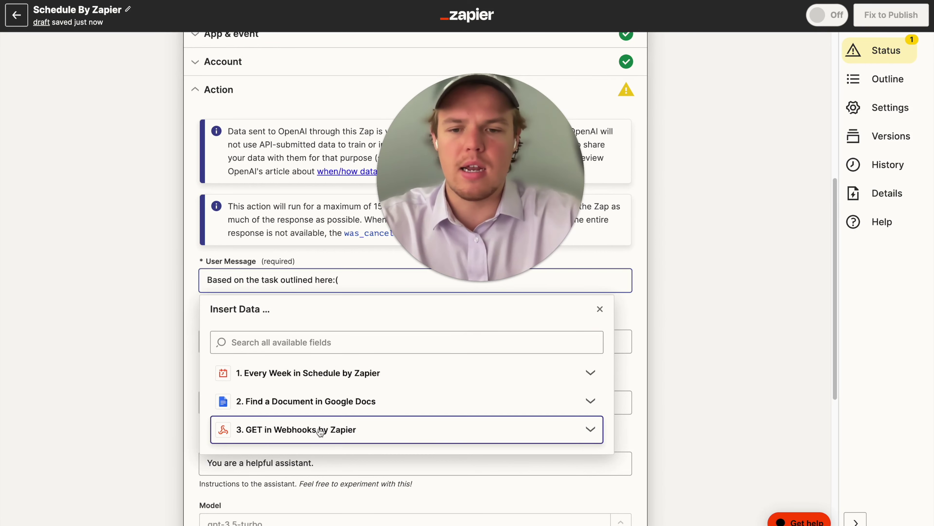
{"action": "left_click", "coordinate": [305, 429]}
{"action": "left_click", "coordinate": [358, 446]}
{"action": "type", "text": ")"}
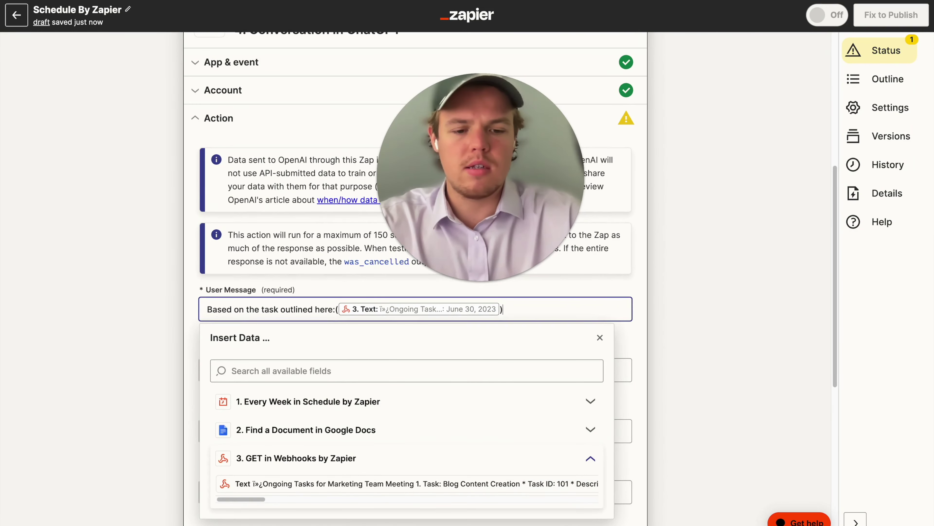
Add a second line to the User Message reading "Generate an optimized agenda, for the week to come."
{"action": "key", "text": "Return"}
{"action": "type", "text": "Ge"}
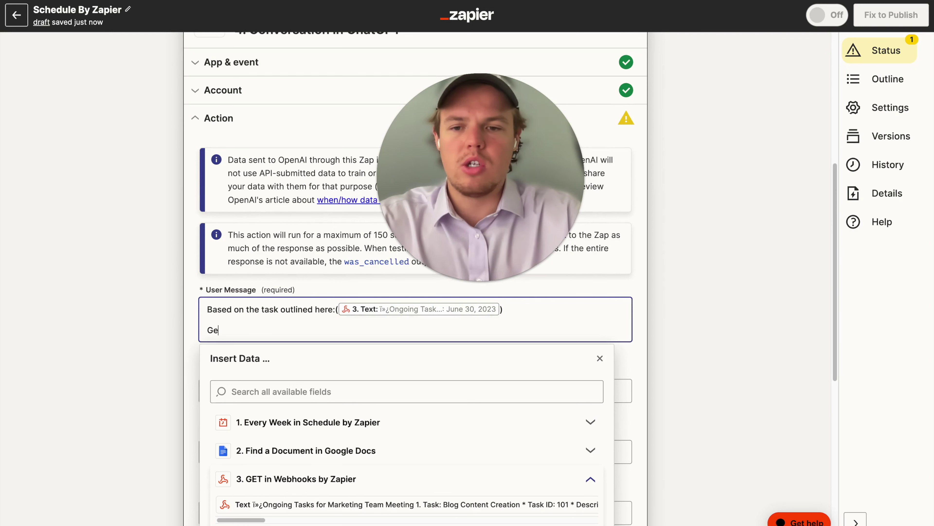
{"action": "type", "text": "nerate a"}
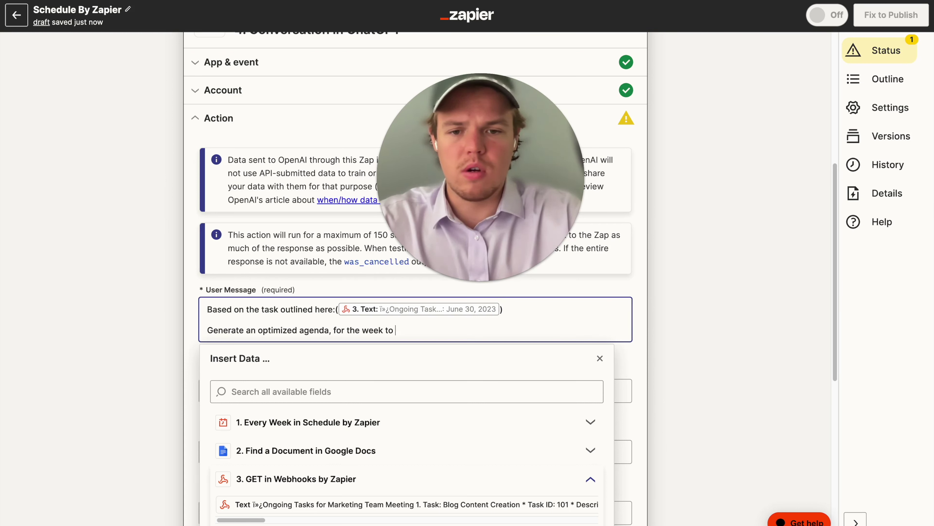
Add the User Message line "Context: this was accessed on sunday, we now want to make ana agenda for monday through friday."
{"action": "key", "text": "Return"}
{"action": "type", "text": "Context: this t"}
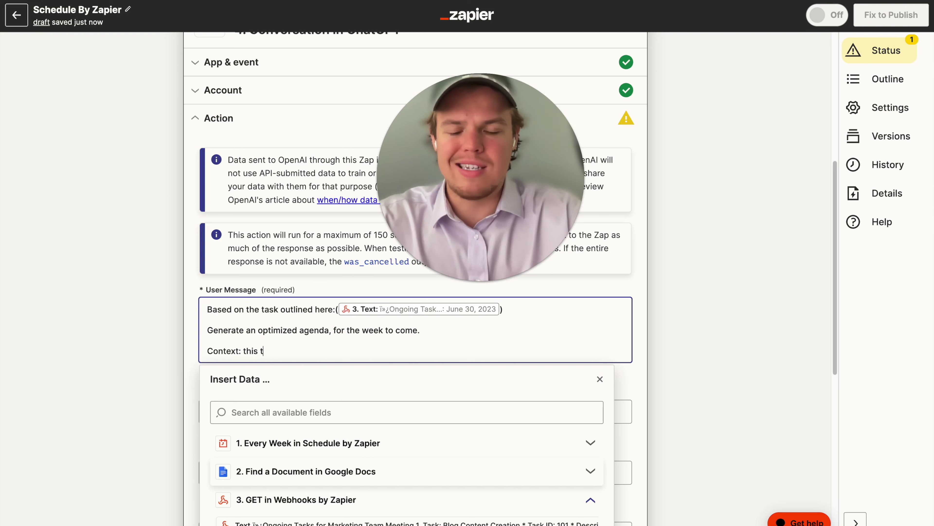
{"action": "key", "text": "BackSpace"}
{"action": "type", "text": "was accs"}
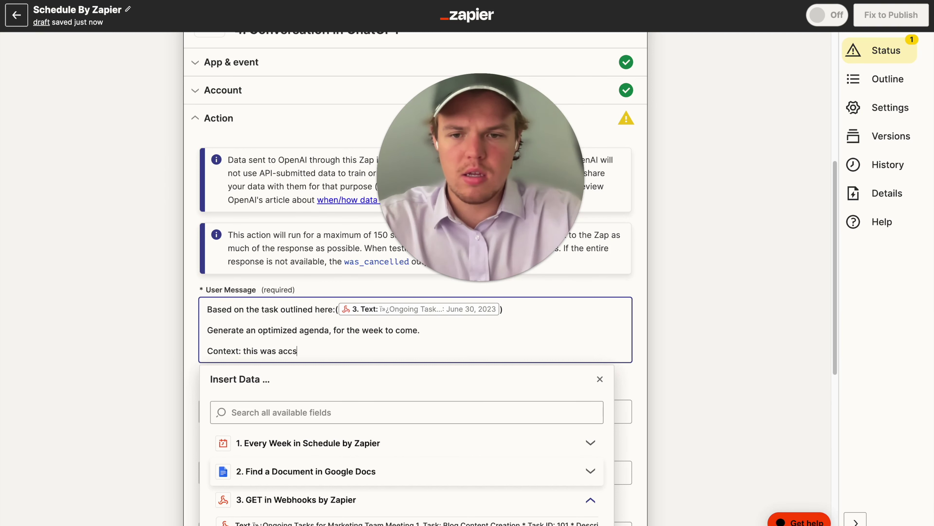
{"action": "key", "text": "BackSpace"}
{"action": "type", "text": "essed on sunday,"}
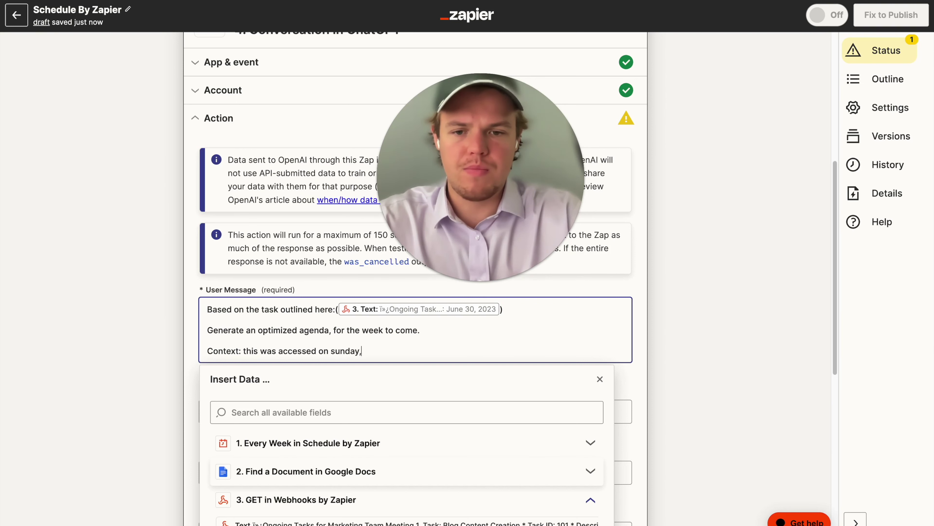
{"action": "type", "text": " we now want it"}
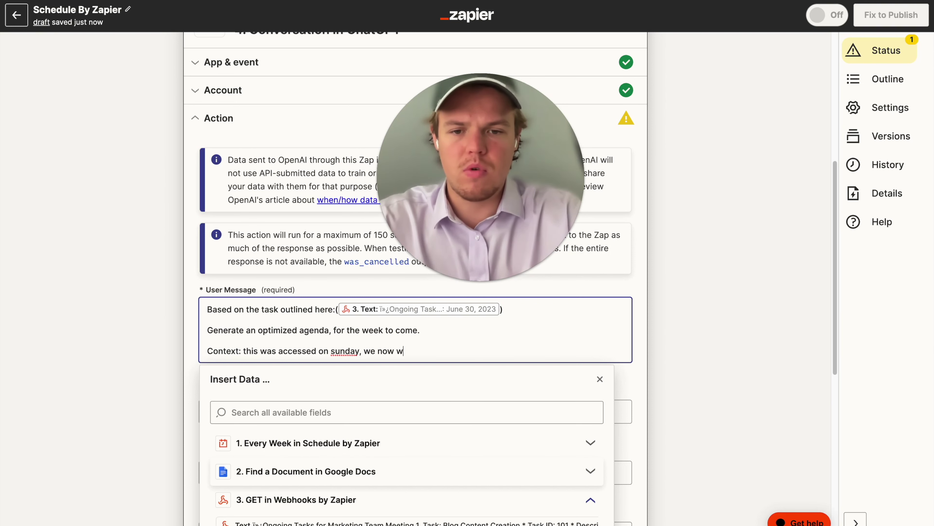
{"action": "key", "text": "BackSpace"}
{"action": "key", "text": "BackSpace"}
{"action": "type", "text": "to m"}
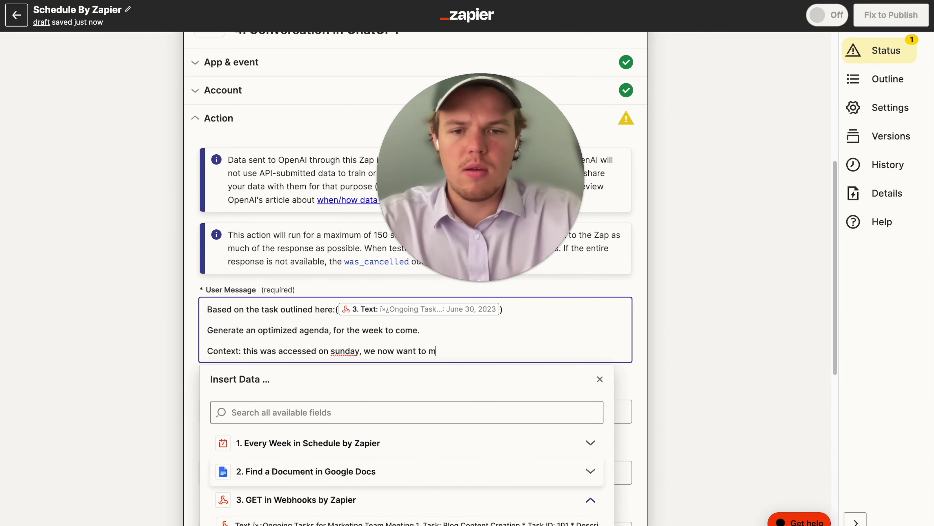
{"action": "type", "text": "ake ana agen"}
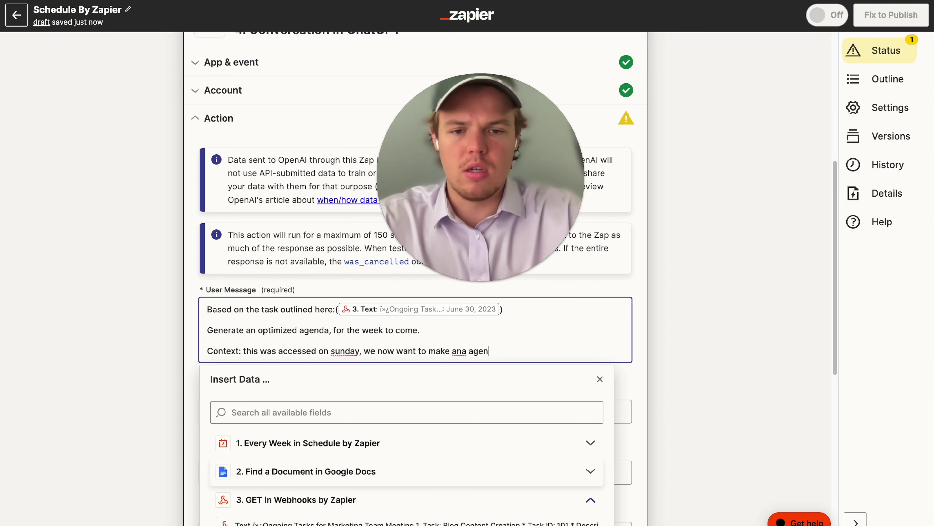
{"action": "type", "text": "da for mon"}
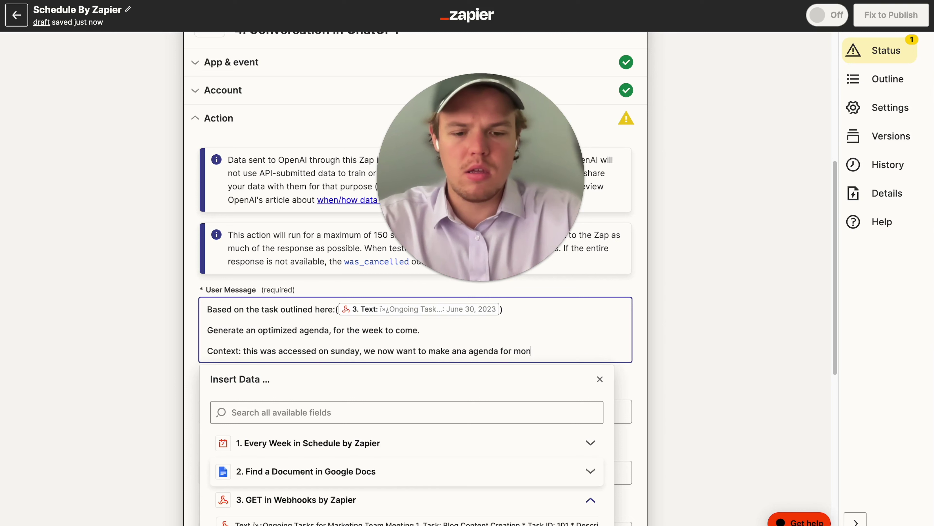
{"action": "type", "text": "day through firdy"}
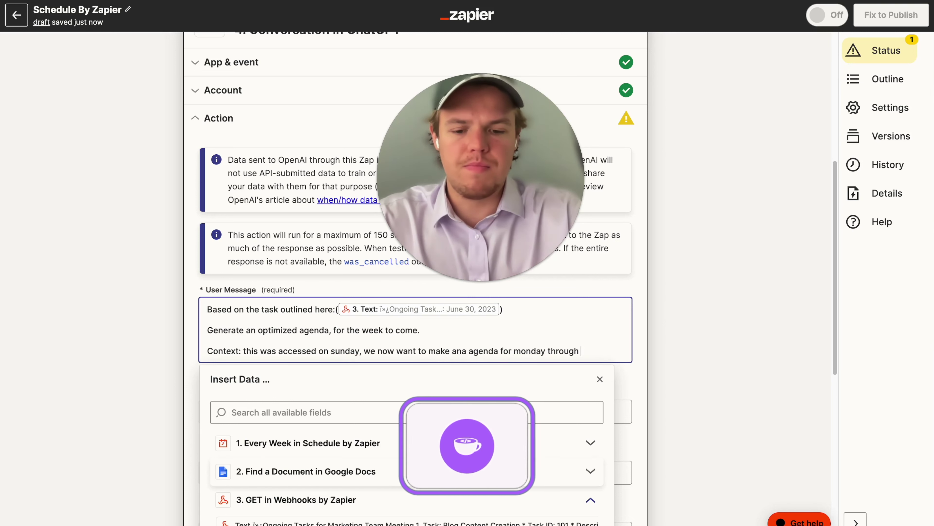
{"action": "key", "text": "BackSpace"}
{"action": "key", "text": "BackSpace"}
{"action": "key", "text": "BackSpace"}
{"action": "key", "text": "BackSpace"}
{"action": "type", "text": "ri"}
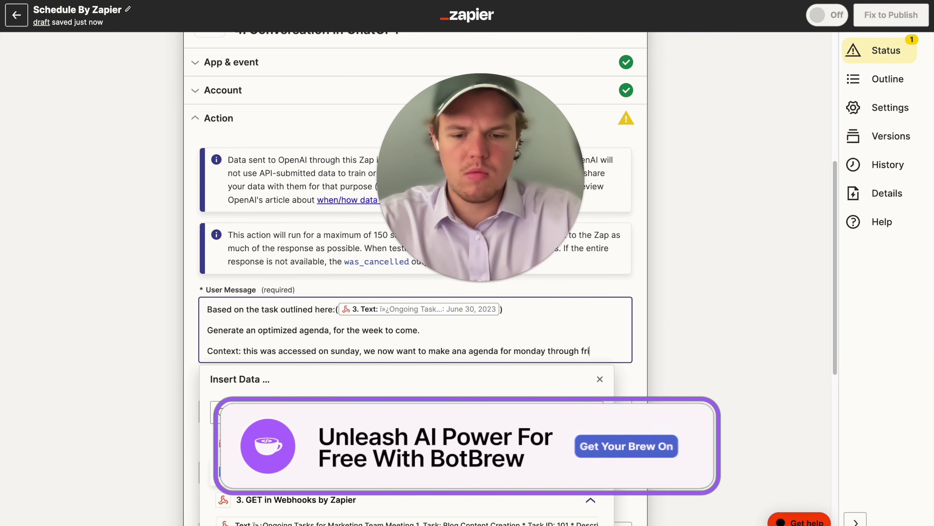
{"action": "type", "text": "day."}
{"action": "key", "text": "Return"}
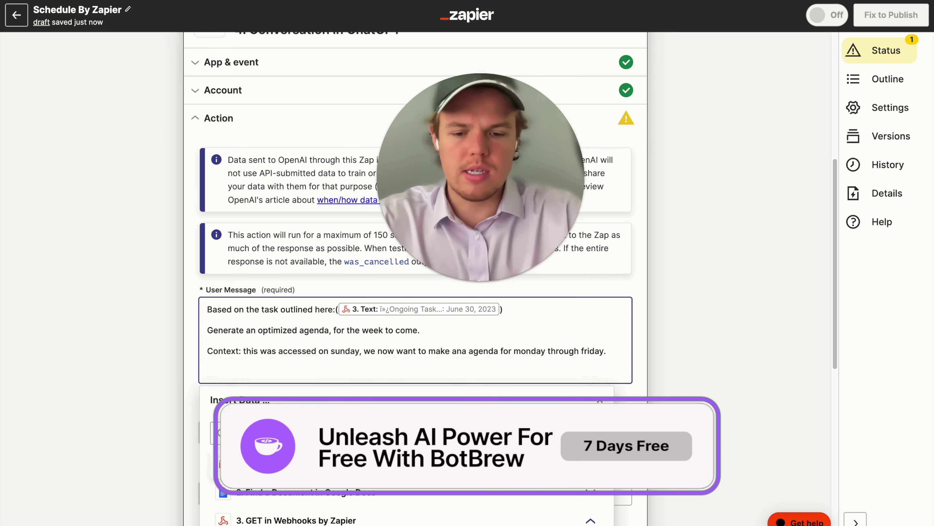
Add the User Message line "Parameter: I am busy tuesday and thursday, And"
{"action": "type", "text": "Pra"}
{"action": "key", "text": "BackSpace"}
{"action": "key", "text": "BackSpace"}
{"action": "type", "text": "arameter: I a"}
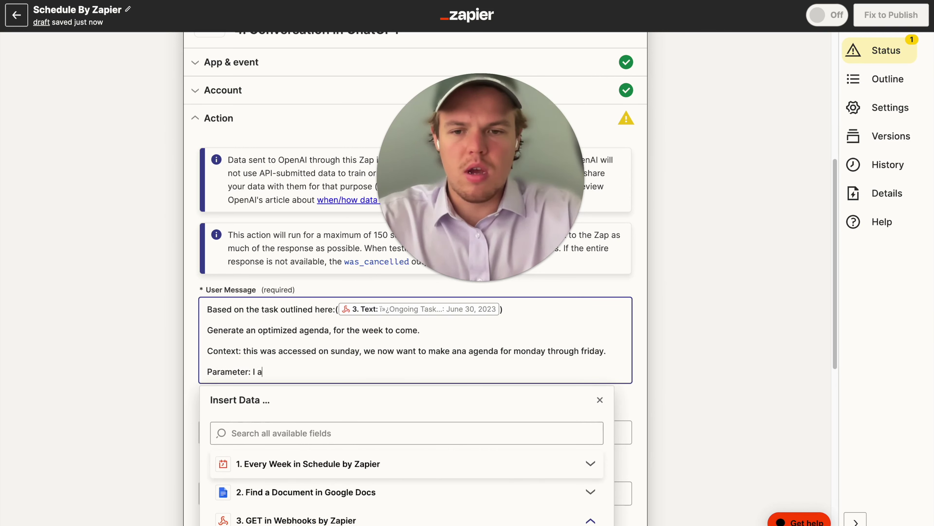
{"action": "type", "text": "m busy tuesda"}
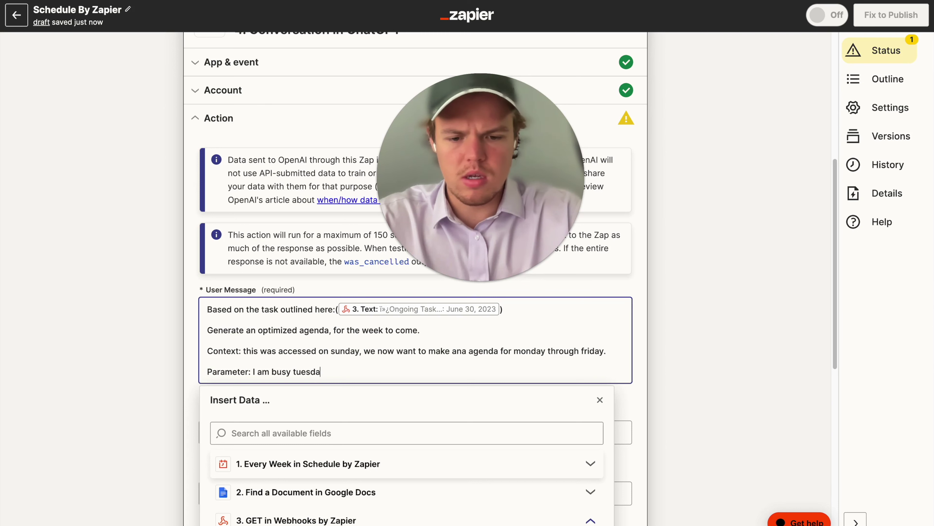
{"action": "type", "text": "y, tay and thrusd"}
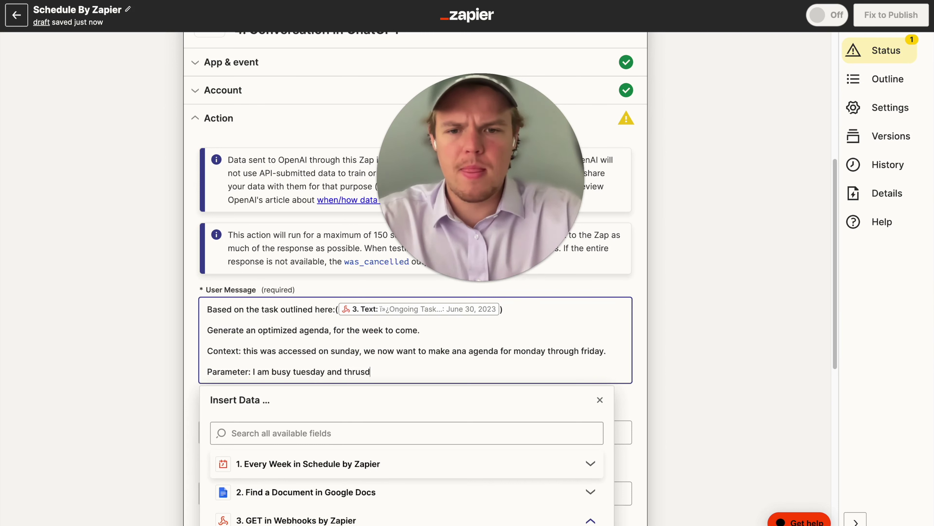
{"action": "key", "text": "BackSpace"}
{"action": "key", "text": "BackSpace"}
{"action": "key", "text": "BackSpace"}
{"action": "key", "text": "BackSpace"}
{"action": "type", "text": "ursday, And"}
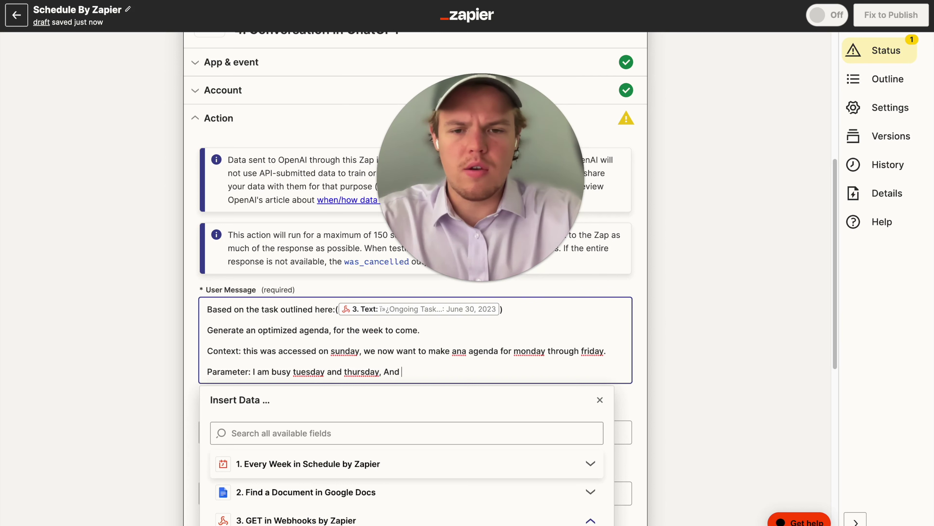
Finish the Parameter line with "for the other days I would prefer between 11am- 3 PM"
{"action": "type", "text": " for the other days I would prefer between"}
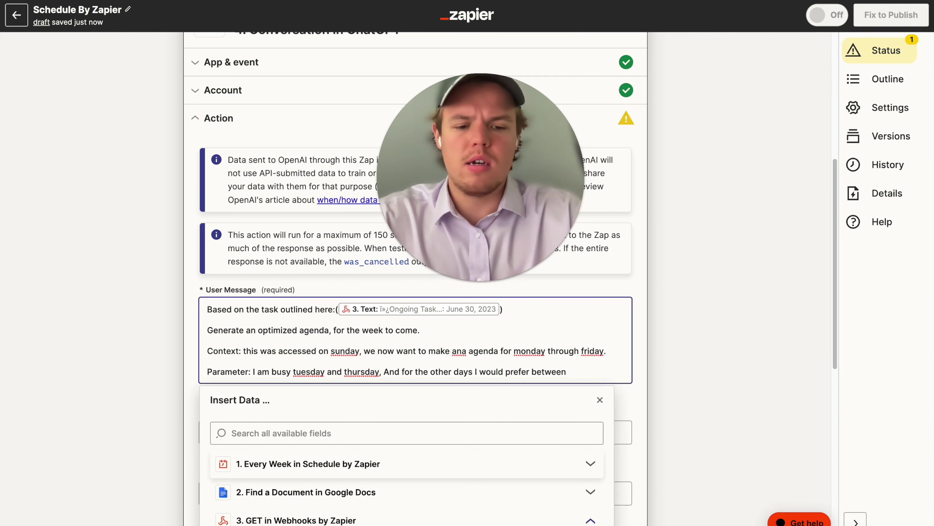
{"action": "type", "text": " 11am- 3 PM"}
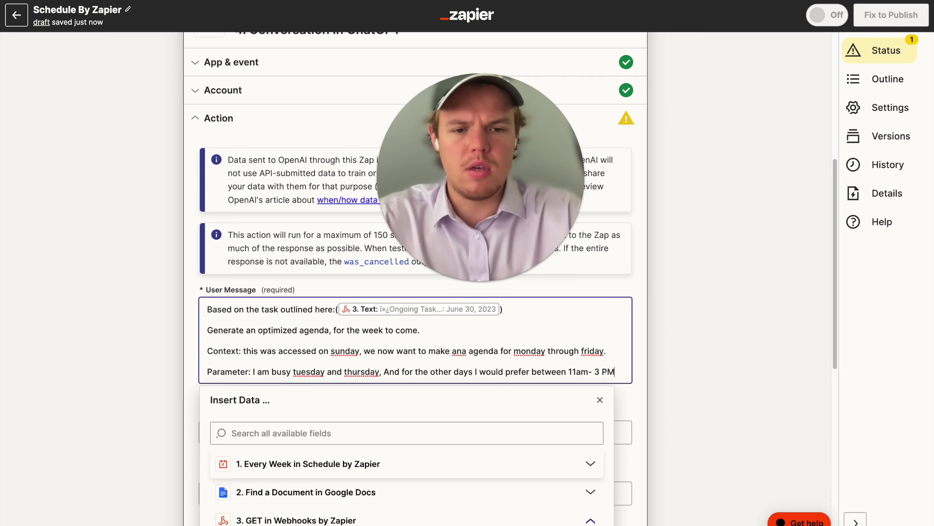
{"action": "left_click", "coordinate": [107, 387]}
Set the ChatGPT action's model to gpt-4
{"action": "scroll", "coordinate": [150, 386], "scroll_direction": "down", "scroll_amount": 8}
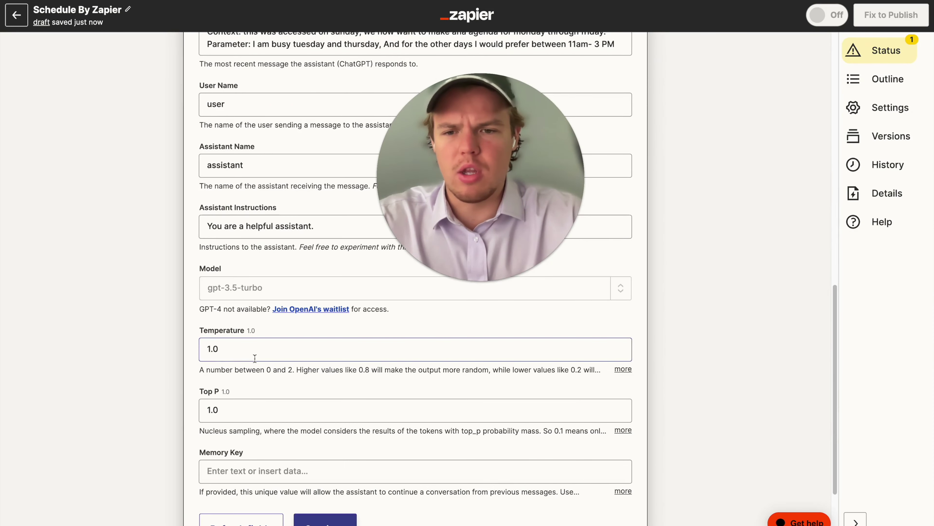
{"action": "left_click", "coordinate": [223, 293]}
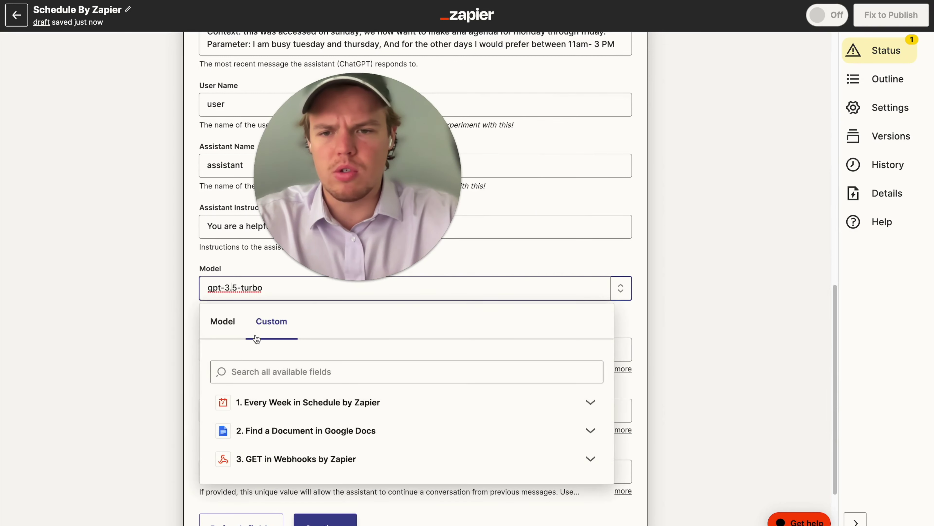
{"action": "left_click", "coordinate": [225, 323]}
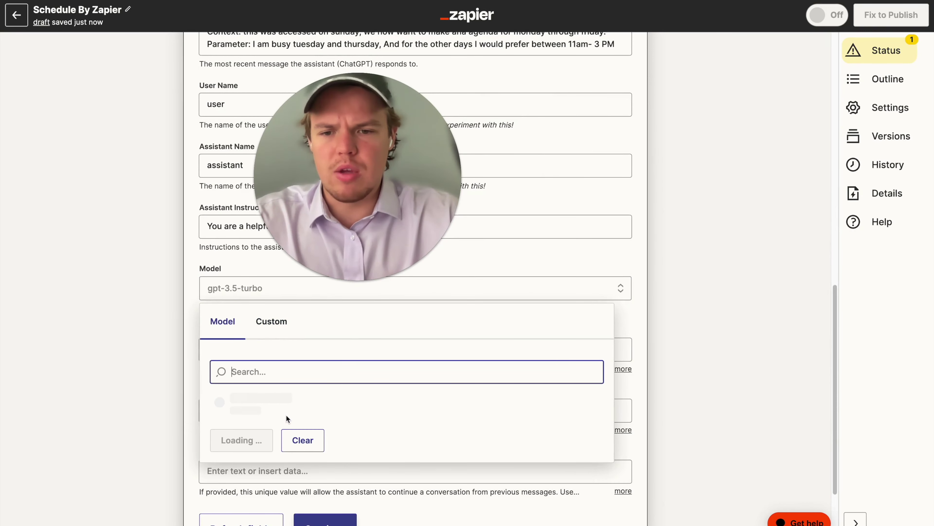
{"action": "scroll", "coordinate": [310, 449], "scroll_direction": "down", "scroll_amount": 1}
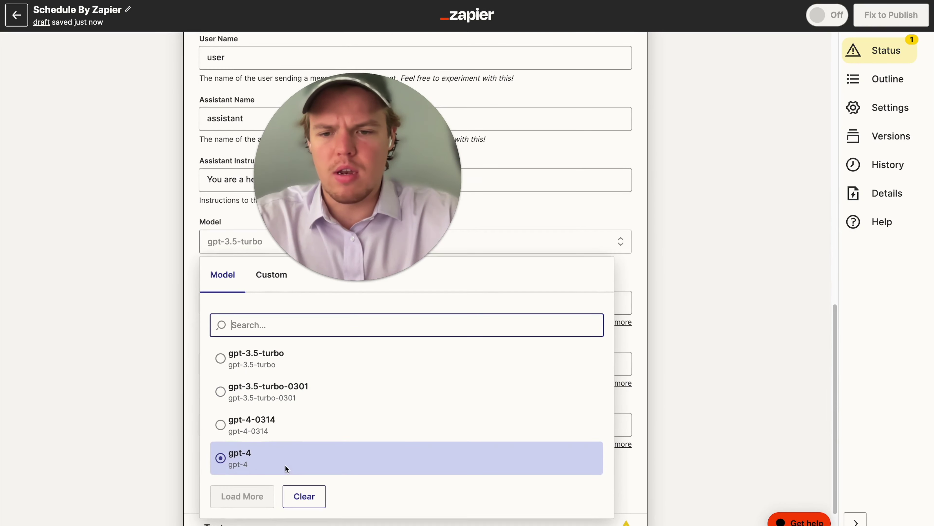
{"action": "left_click", "coordinate": [287, 463]}
Set the ChatGPT action's Memory Key to "agendamade" and run the action's test
{"action": "scroll", "coordinate": [125, 392], "scroll_direction": "down", "scroll_amount": 1}
{"action": "scroll", "coordinate": [125, 392], "scroll_direction": "down", "scroll_amount": 2}
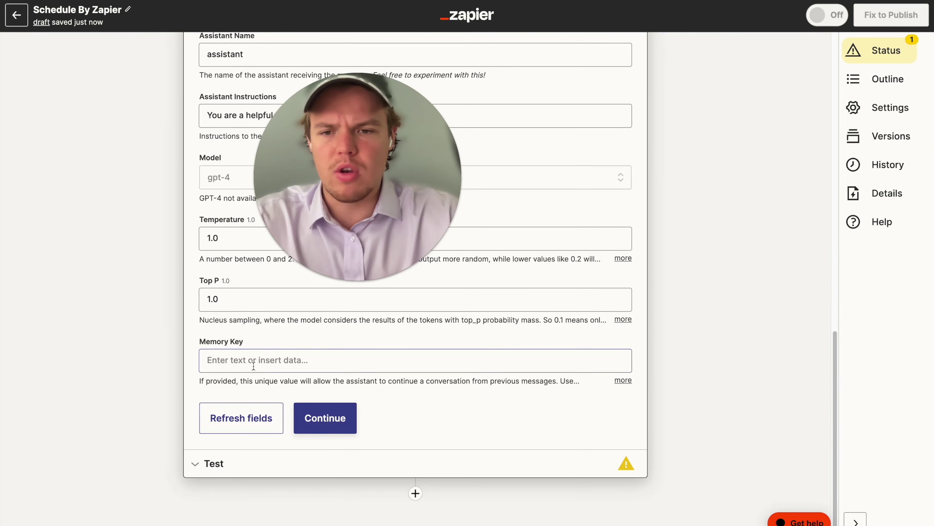
{"action": "left_click", "coordinate": [257, 360]}
{"action": "type", "text": "agendamade"}
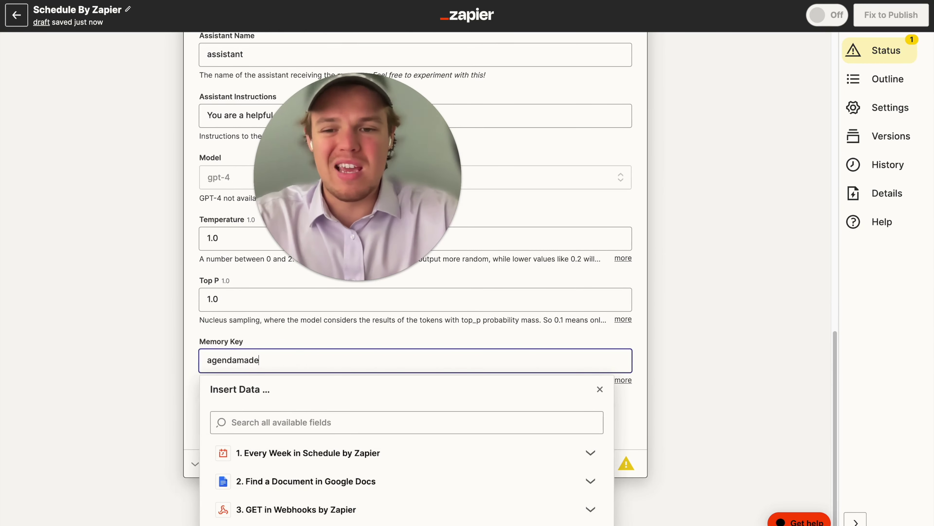
{"action": "key", "text": "Tab"}
{"action": "left_click", "coordinate": [334, 419]}
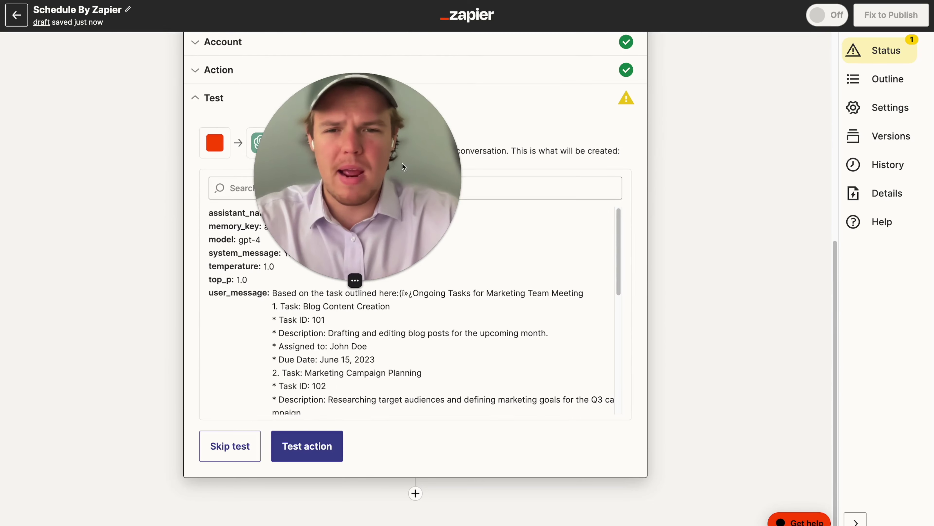
{"action": "left_click", "coordinate": [307, 445]}
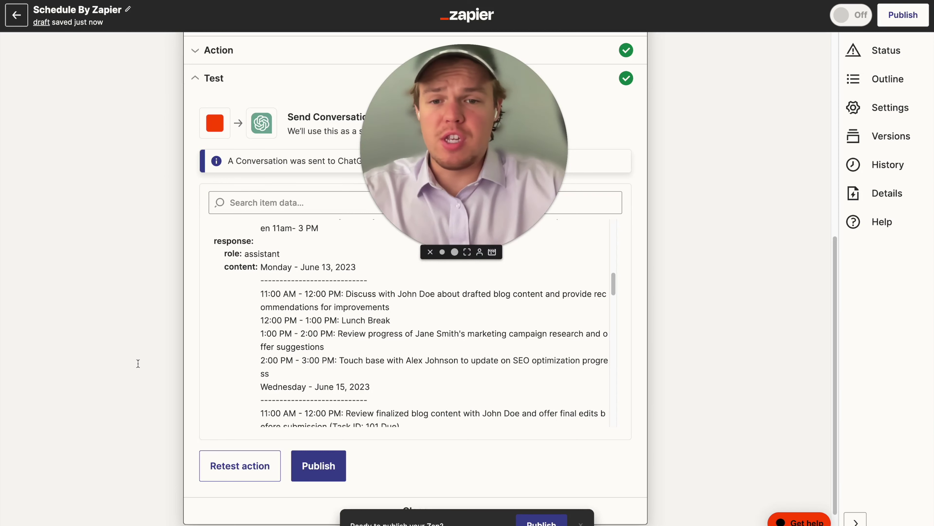
Examine the day-by-day agenda in the ChatGPT test response
{"action": "scroll", "coordinate": [139, 363], "scroll_direction": "down", "scroll_amount": 1}
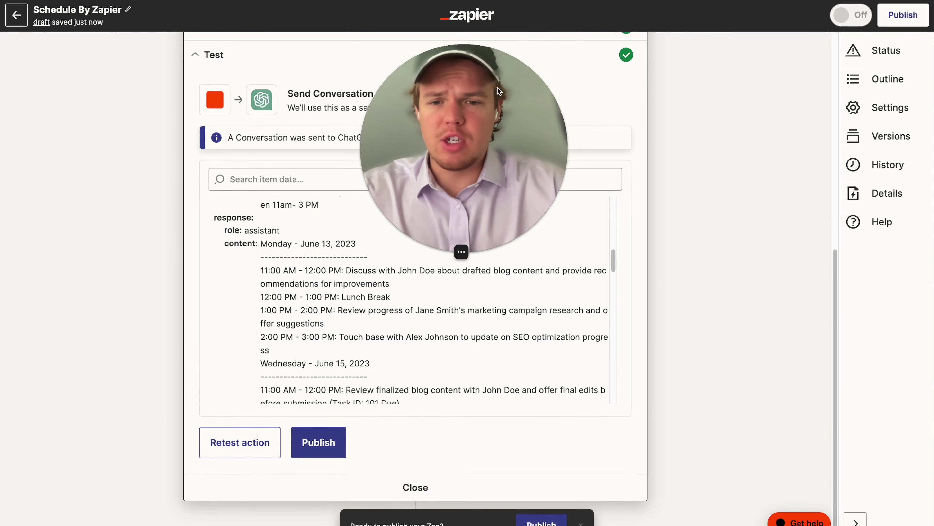
{"action": "scroll", "coordinate": [516, 350], "scroll_direction": "down", "scroll_amount": 2}
{"action": "scroll", "coordinate": [516, 351], "scroll_direction": "down", "scroll_amount": 7}
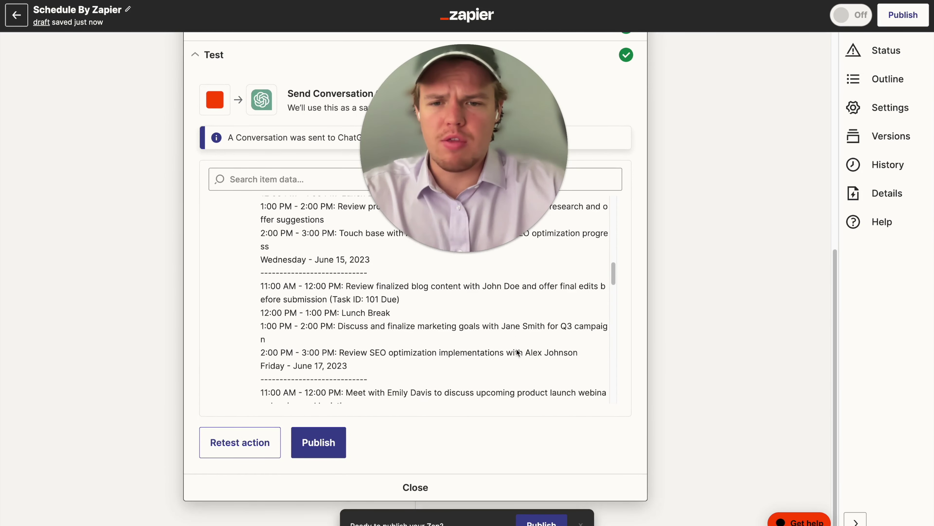
{"action": "scroll", "coordinate": [516, 351], "scroll_direction": "up", "scroll_amount": 8}
{"action": "scroll", "coordinate": [516, 351], "scroll_direction": "down", "scroll_amount": 8}
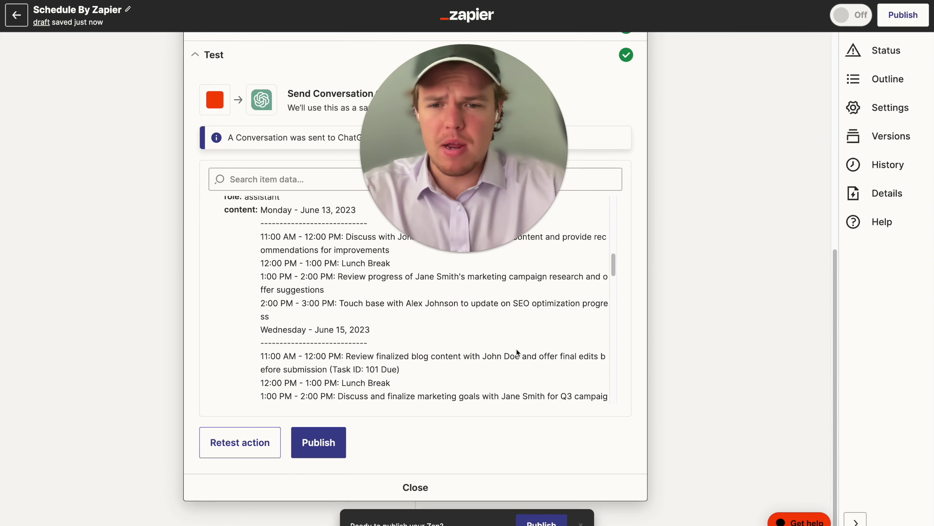
{"action": "scroll", "coordinate": [517, 352], "scroll_direction": "up", "scroll_amount": 9}
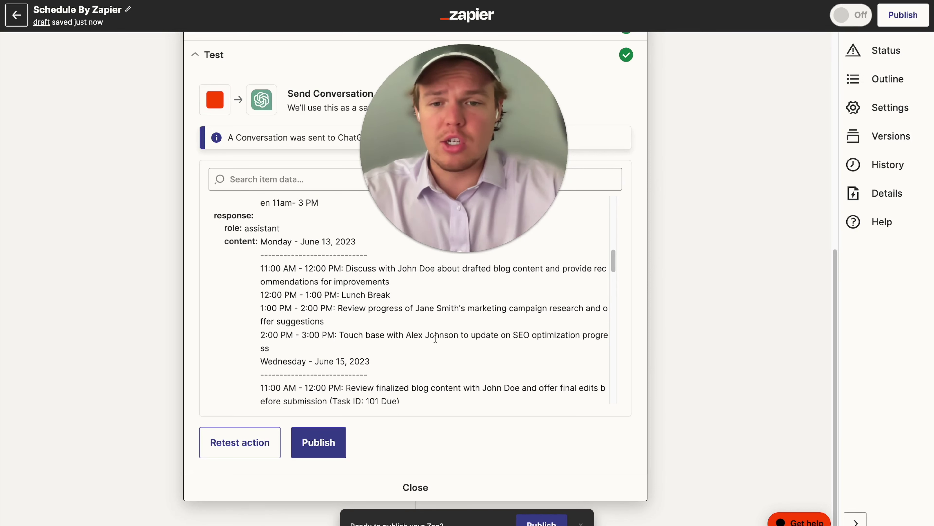
{"action": "scroll", "coordinate": [435, 338], "scroll_direction": "down", "scroll_amount": 1}
{"action": "scroll", "coordinate": [465, 351], "scroll_direction": "down", "scroll_amount": 1}
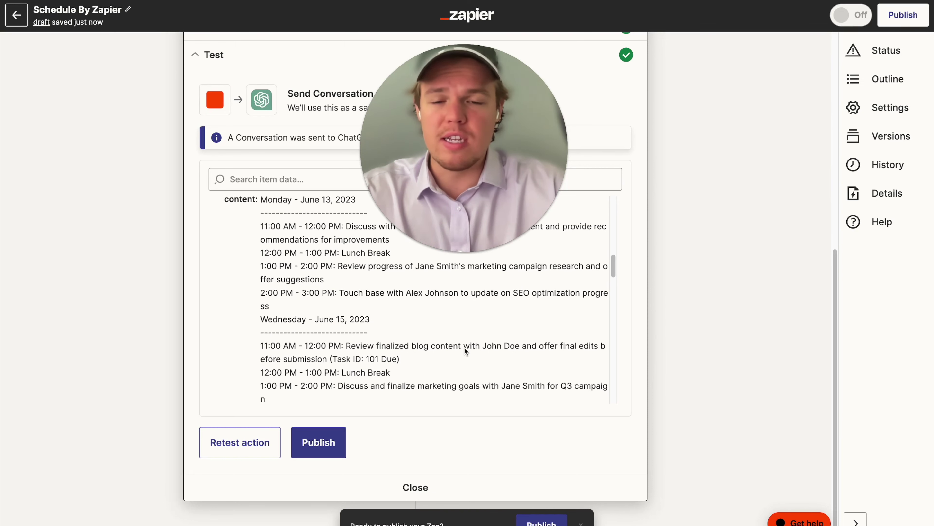
{"action": "scroll", "coordinate": [465, 350], "scroll_direction": "down", "scroll_amount": 3}
{"action": "scroll", "coordinate": [465, 348], "scroll_direction": "down", "scroll_amount": 5}
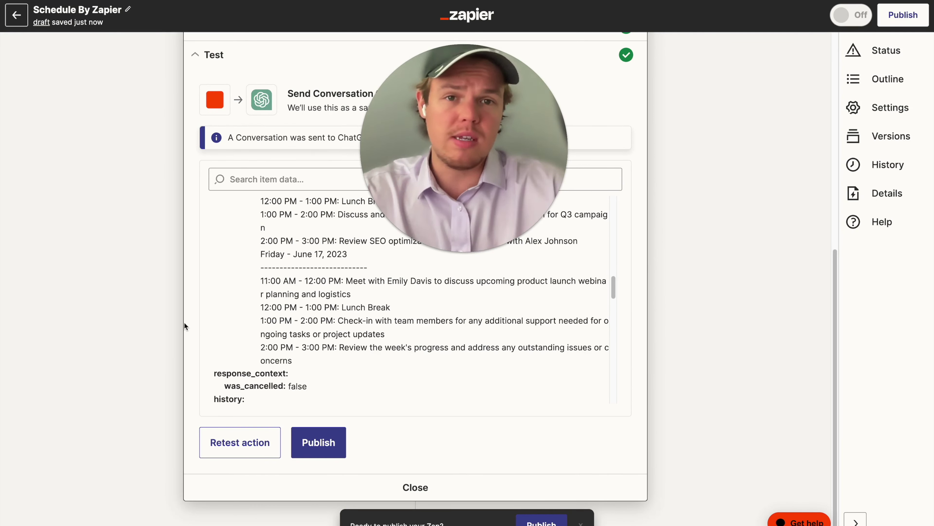
Add a Gmail action as step 5, after the ChatGPT conversation
{"action": "scroll", "coordinate": [185, 325], "scroll_direction": "down", "scroll_amount": 4}
{"action": "left_click", "coordinate": [415, 494]}
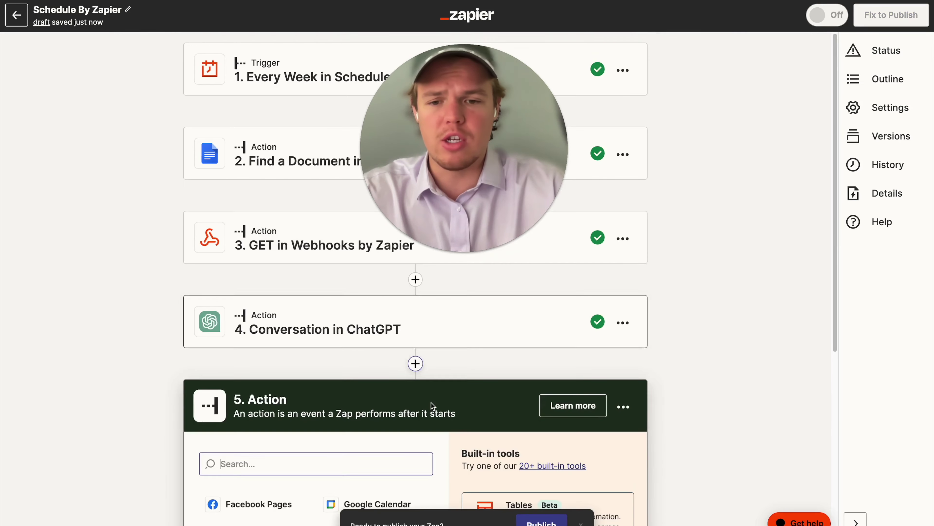
{"action": "type", "text": "gmail"}
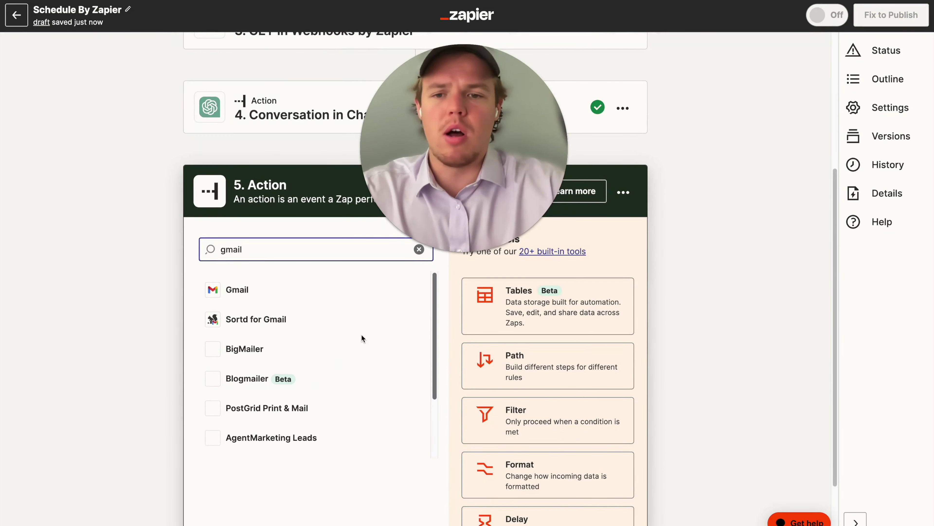
{"action": "left_click", "coordinate": [313, 295]}
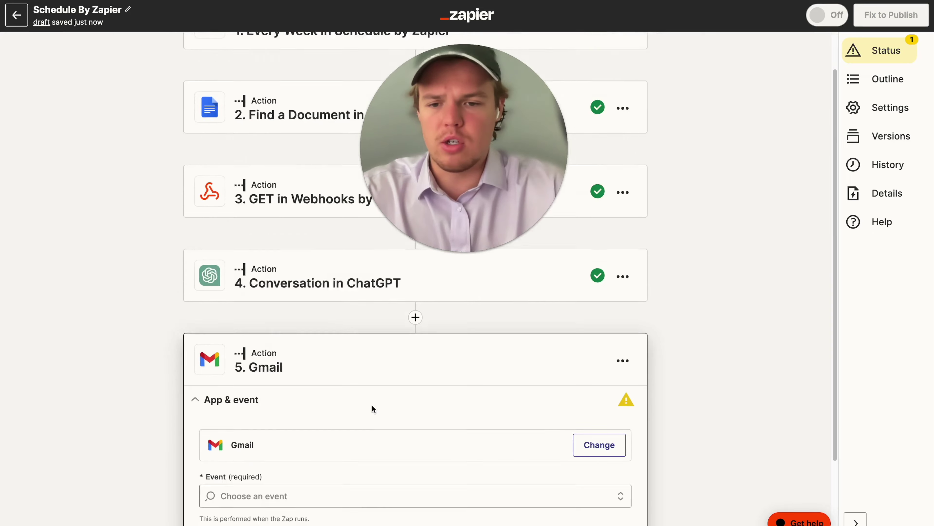
Choose the Send Email event and the connected Gmail account for step 5, continuing to the action settings
{"action": "left_click", "coordinate": [378, 392]}
{"action": "scroll", "coordinate": [370, 390], "scroll_direction": "down", "scroll_amount": 3}
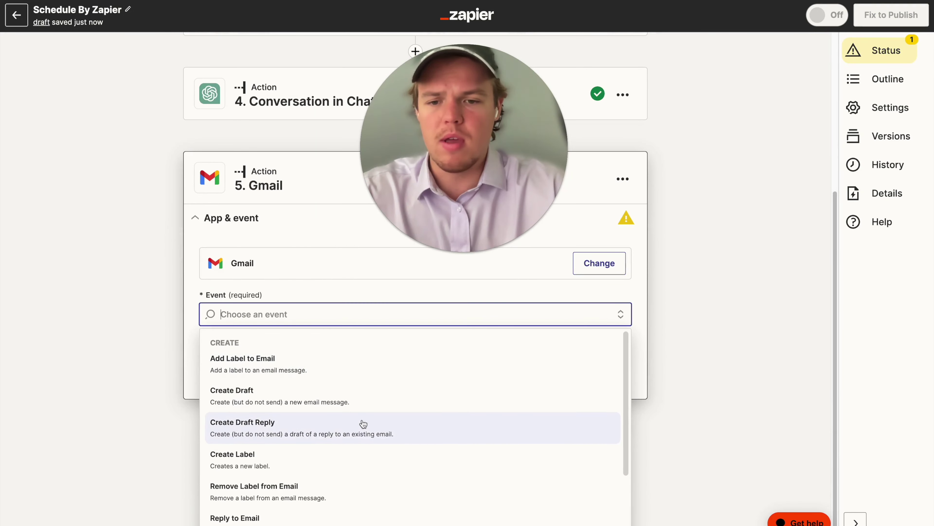
{"action": "scroll", "coordinate": [328, 508], "scroll_direction": "down", "scroll_amount": 2}
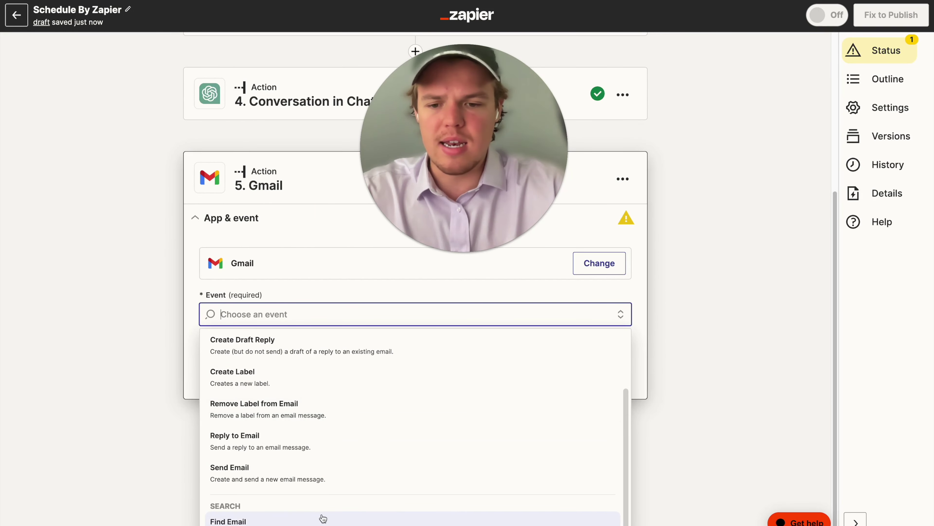
{"action": "left_click", "coordinate": [336, 483]}
{"action": "left_click", "coordinate": [445, 417]}
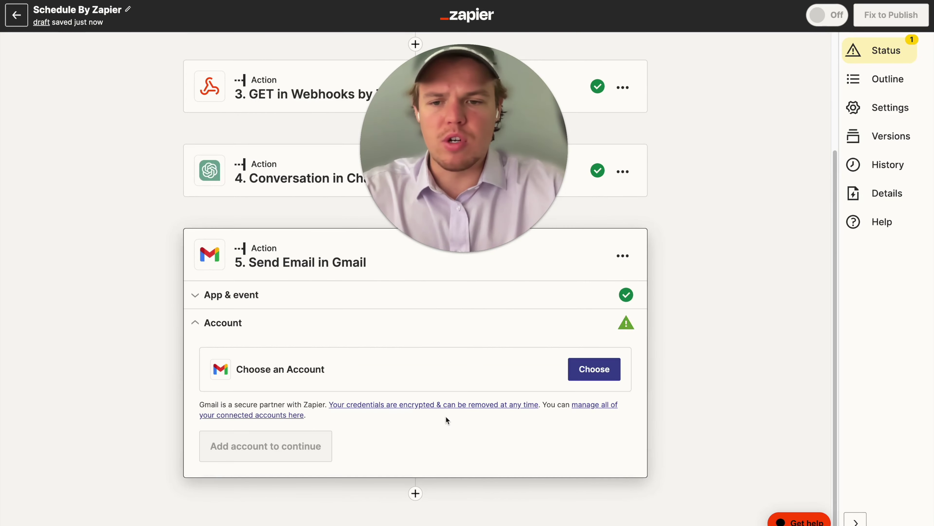
{"action": "left_click", "coordinate": [600, 377]}
{"action": "left_click", "coordinate": [442, 417]}
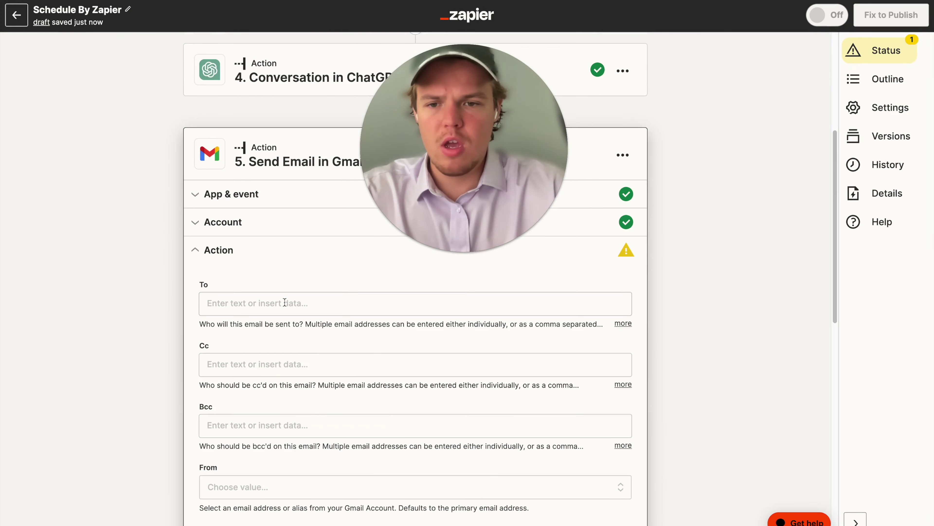
Leave the email's recipient empty and set its Subject to "Agenda For Week"
{"action": "left_click", "coordinate": [284, 303]}
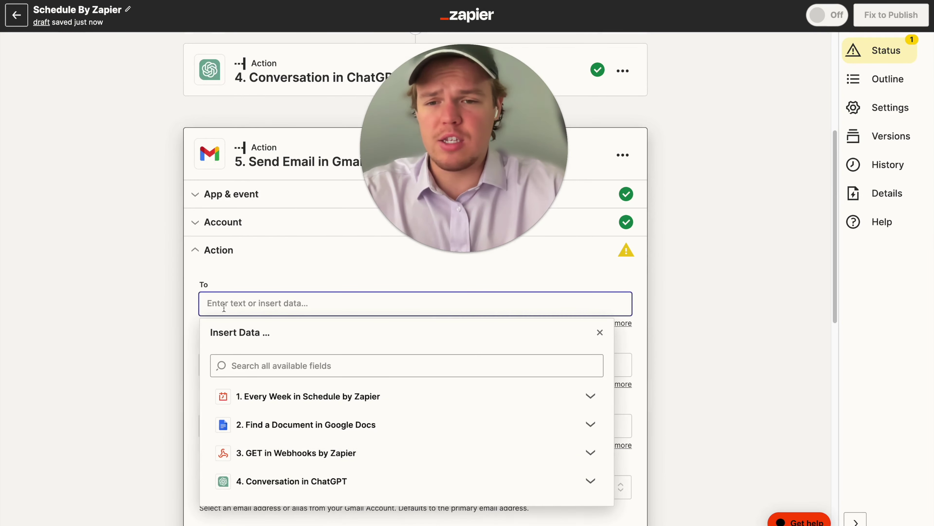
{"action": "left_click", "coordinate": [135, 316]}
{"action": "scroll", "coordinate": [135, 317], "scroll_direction": "down", "scroll_amount": 8}
{"action": "left_click", "coordinate": [304, 330]}
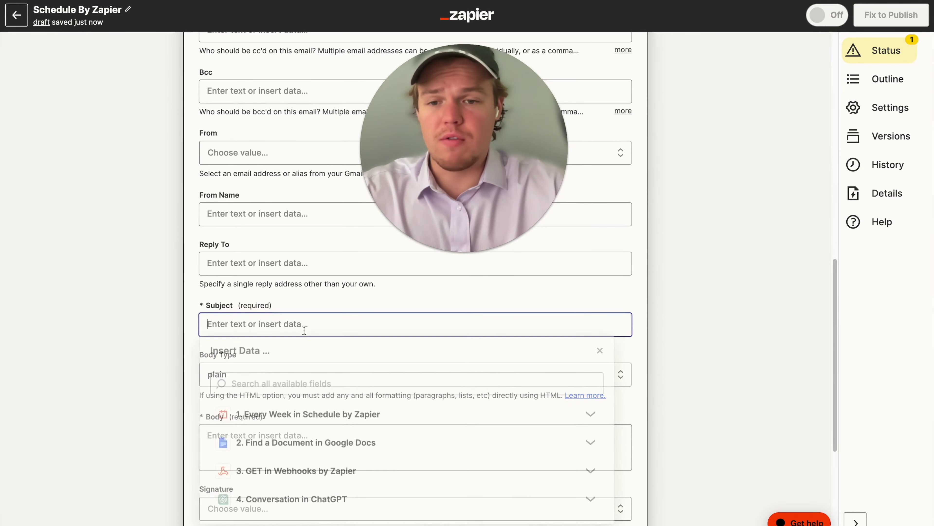
{"action": "type", "text": "Agenda fFO"}
{"action": "key", "text": "BackSpace"}
{"action": "key", "text": "BackSpace"}
{"action": "key", "text": "BackSpace"}
{"action": "type", "text": "FO"}
{"action": "key", "text": "BackSpace"}
{"action": "type", "text": "or Week"}
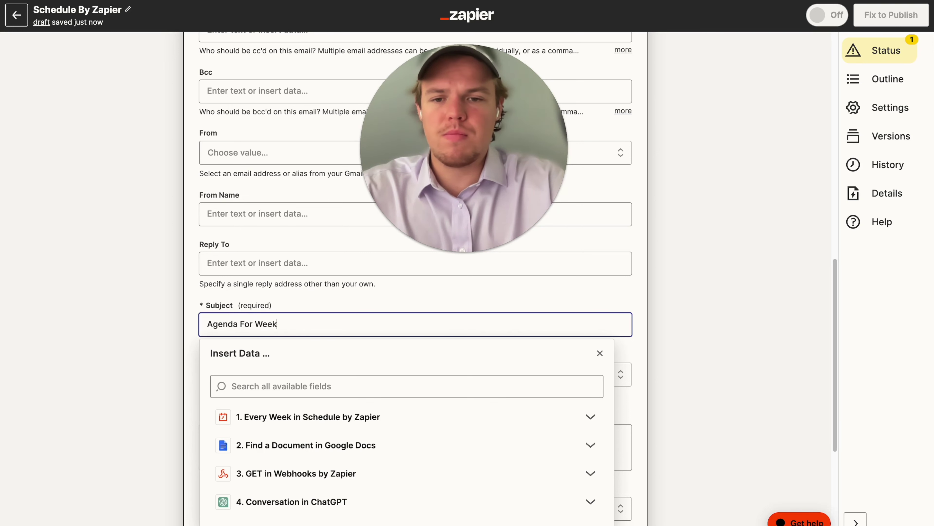
{"action": "left_click", "coordinate": [167, 288]}
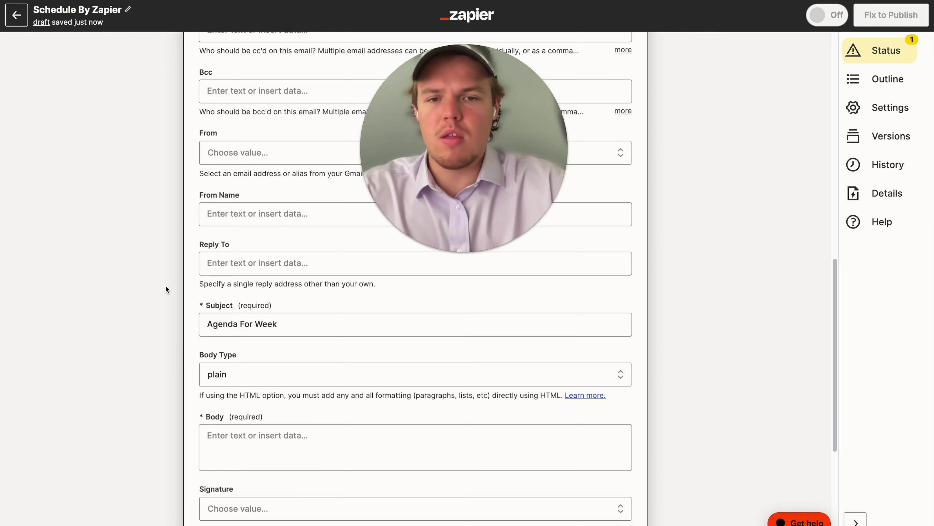
Insert ChatGPT's Assistant Response Message as the email Body and continue to the Gmail action's test
{"action": "scroll", "coordinate": [145, 368], "scroll_direction": "down", "scroll_amount": 3}
{"action": "left_click", "coordinate": [261, 308]}
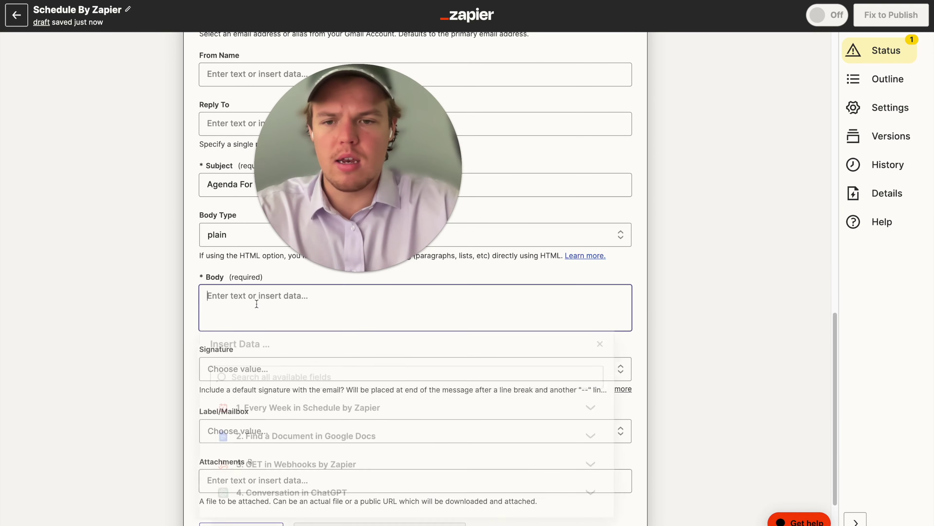
{"action": "left_click", "coordinate": [323, 494]}
{"action": "scroll", "coordinate": [344, 465], "scroll_direction": "down", "scroll_amount": 3}
{"action": "scroll", "coordinate": [343, 465], "scroll_direction": "down", "scroll_amount": 5}
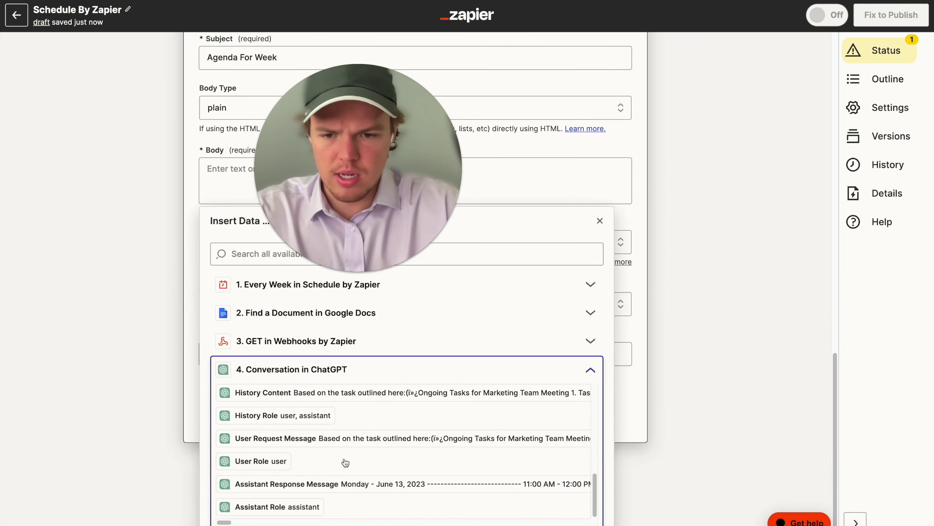
{"action": "left_click", "coordinate": [375, 486]}
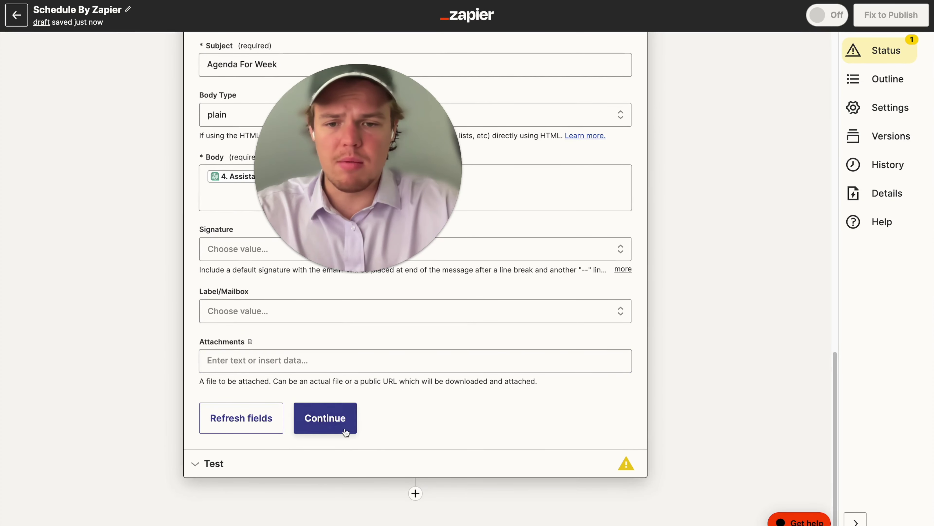
{"action": "left_click", "coordinate": [342, 417]}
{"action": "scroll", "coordinate": [445, 431], "scroll_direction": "up", "scroll_amount": 4}
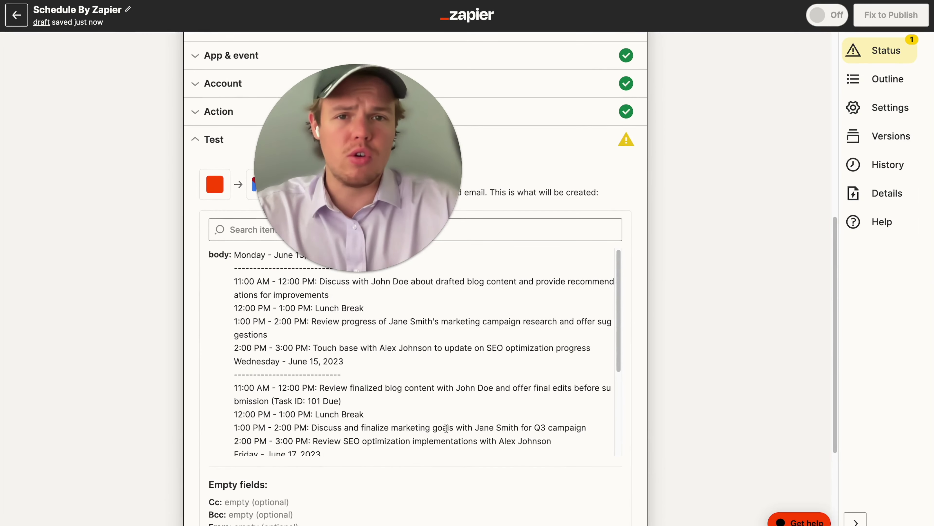
{"action": "scroll", "coordinate": [780, 225], "scroll_direction": "up", "scroll_amount": 10}
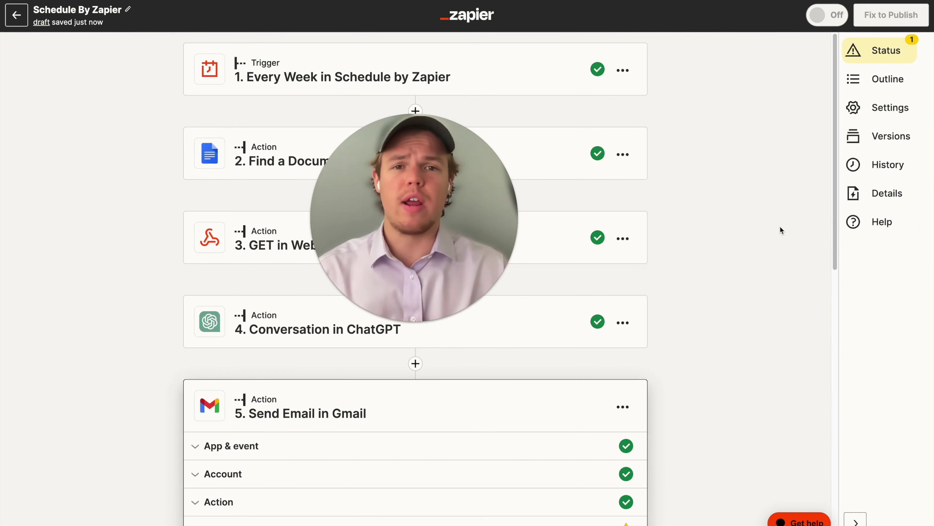